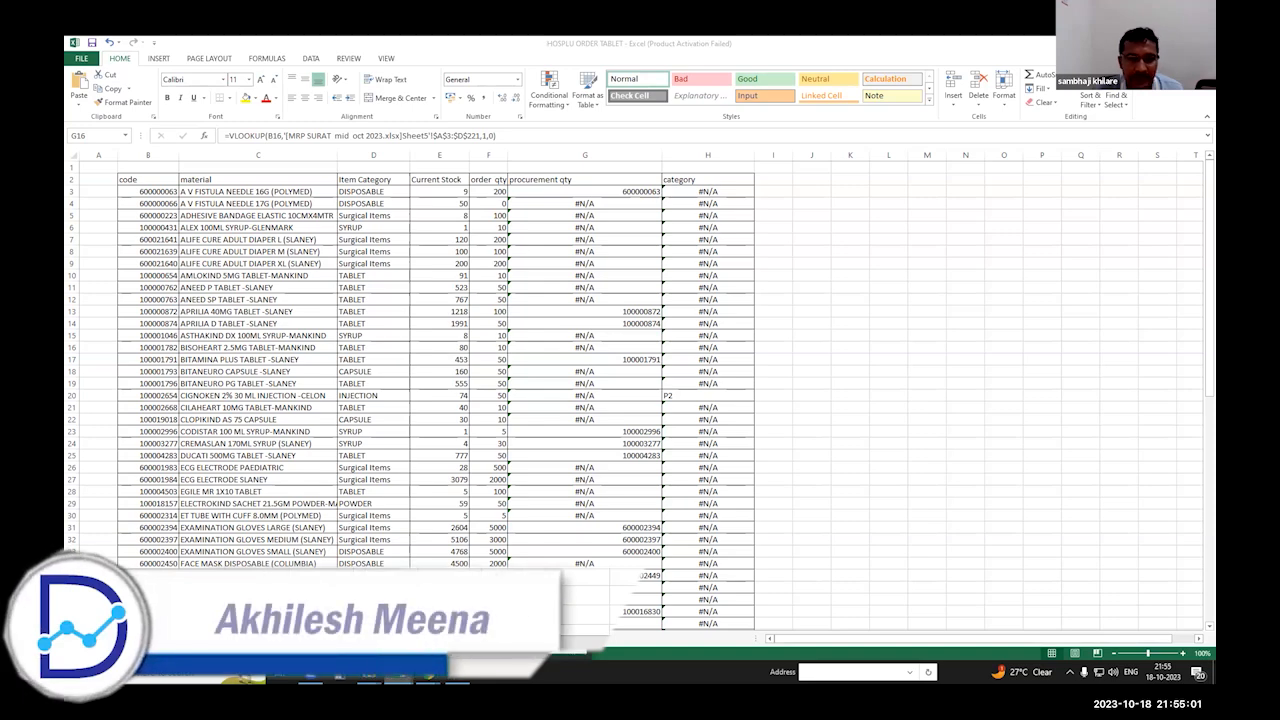
# - Switch to the MRP SURAT mid oct 2023 workbook and examine the filtered Oct-23 column and the stock requirement columns
pyautogui.click(268, 615)
pyautogui.click(1008, 290)
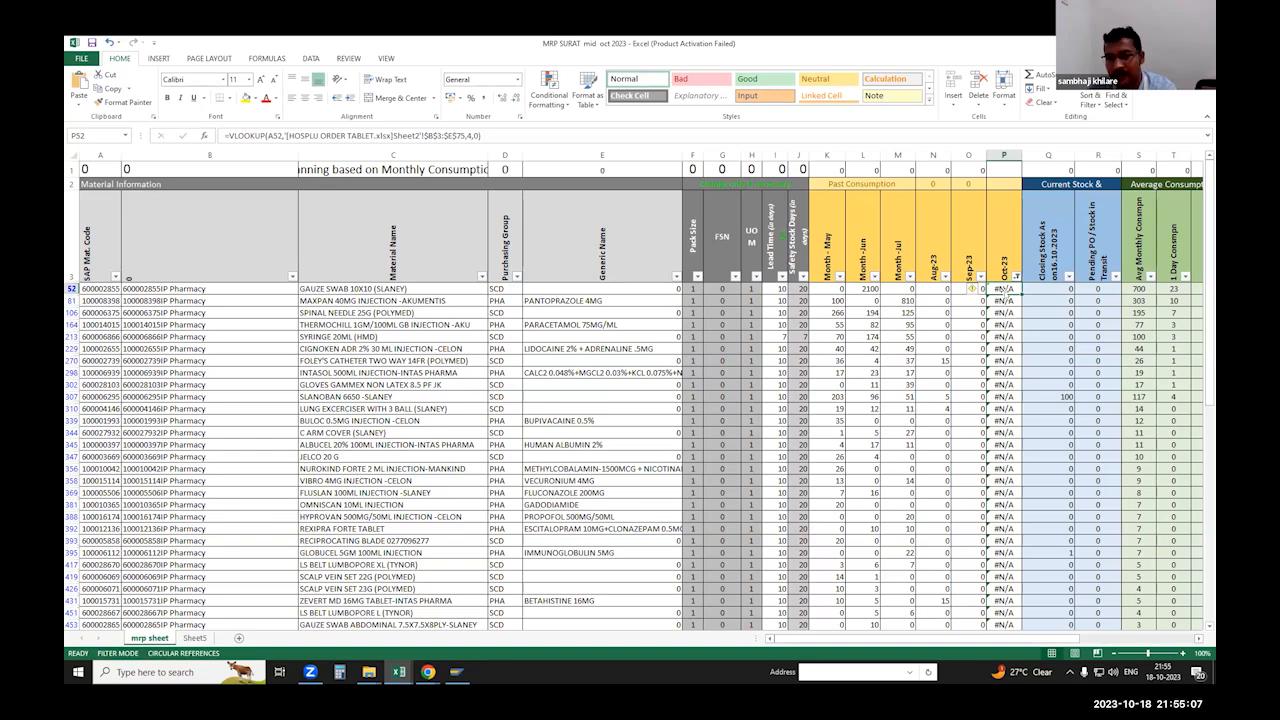
pyautogui.hscroll(1, 975, 289)
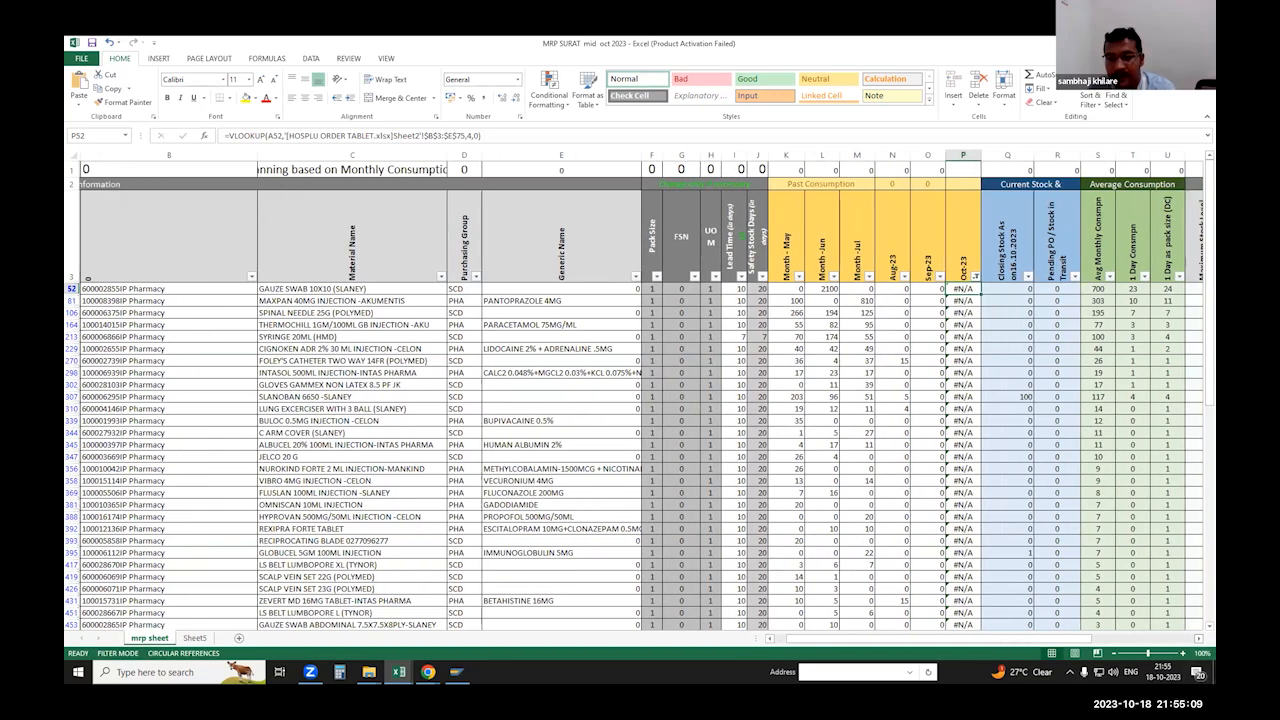
pyautogui.hscroll(1, 975, 289)
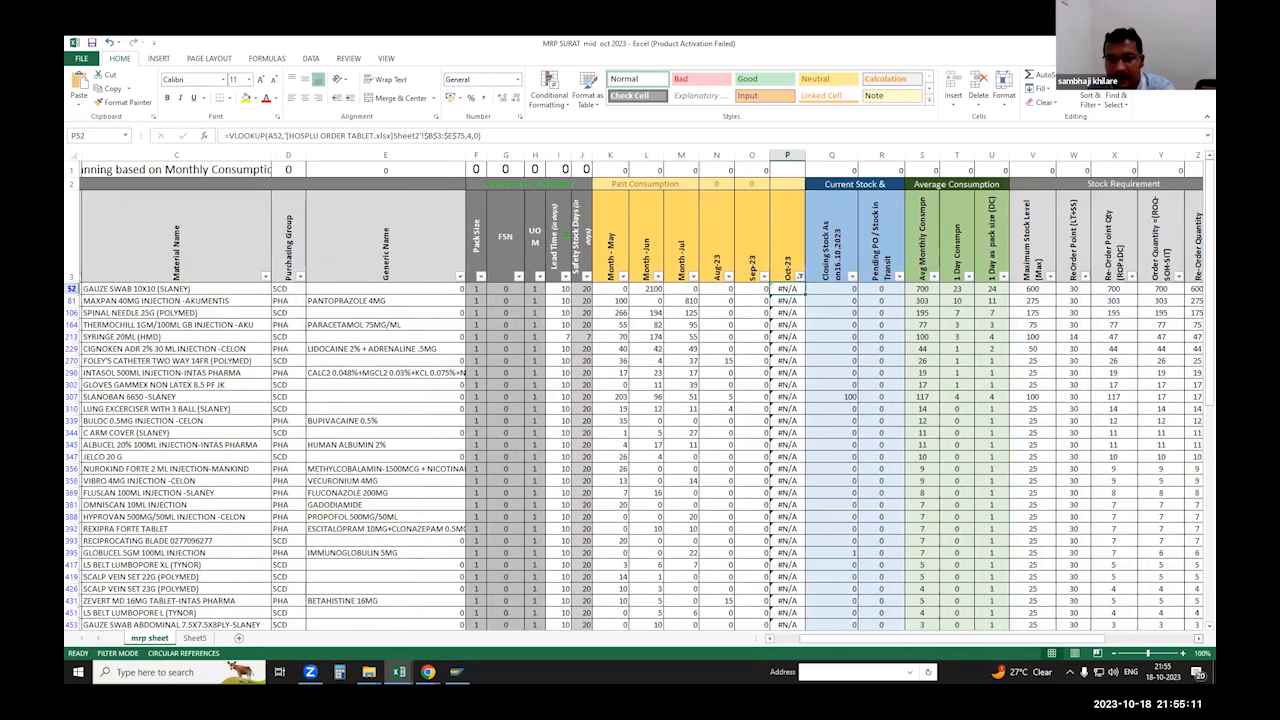
pyautogui.hscroll(3, 638, 389)
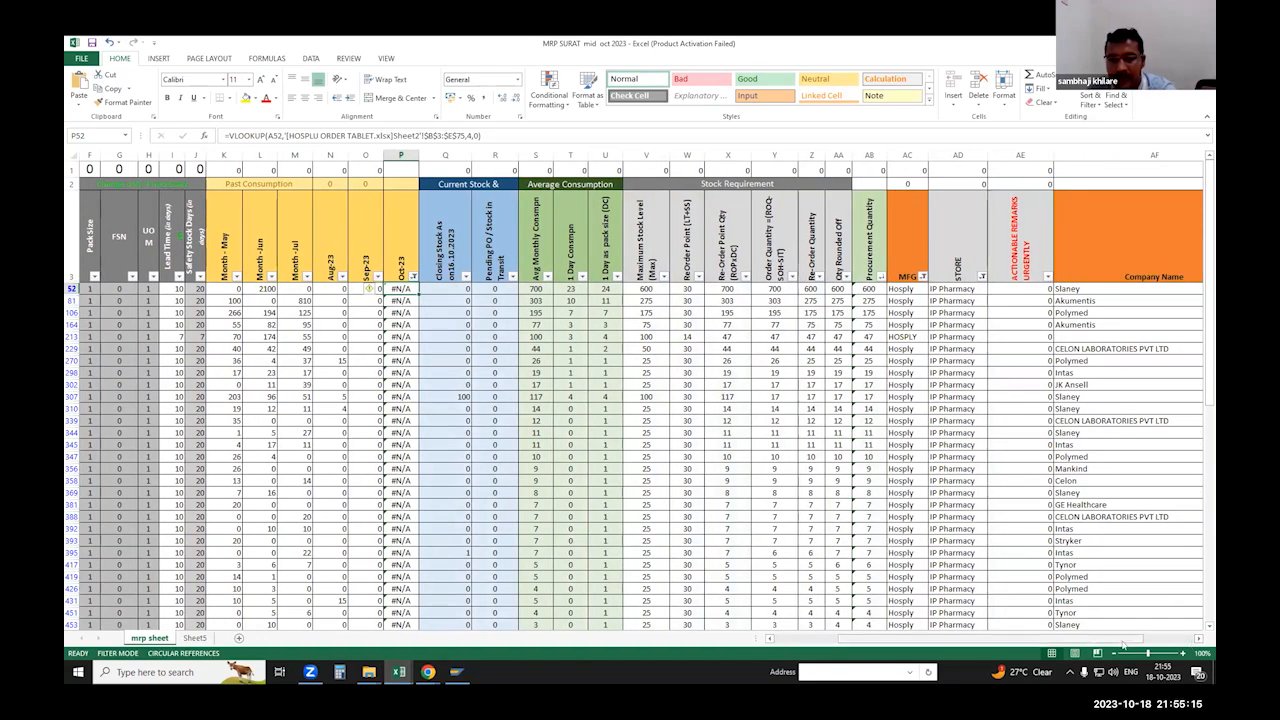
pyautogui.moveTo(1122, 645); pyautogui.dragTo(1035, 590)
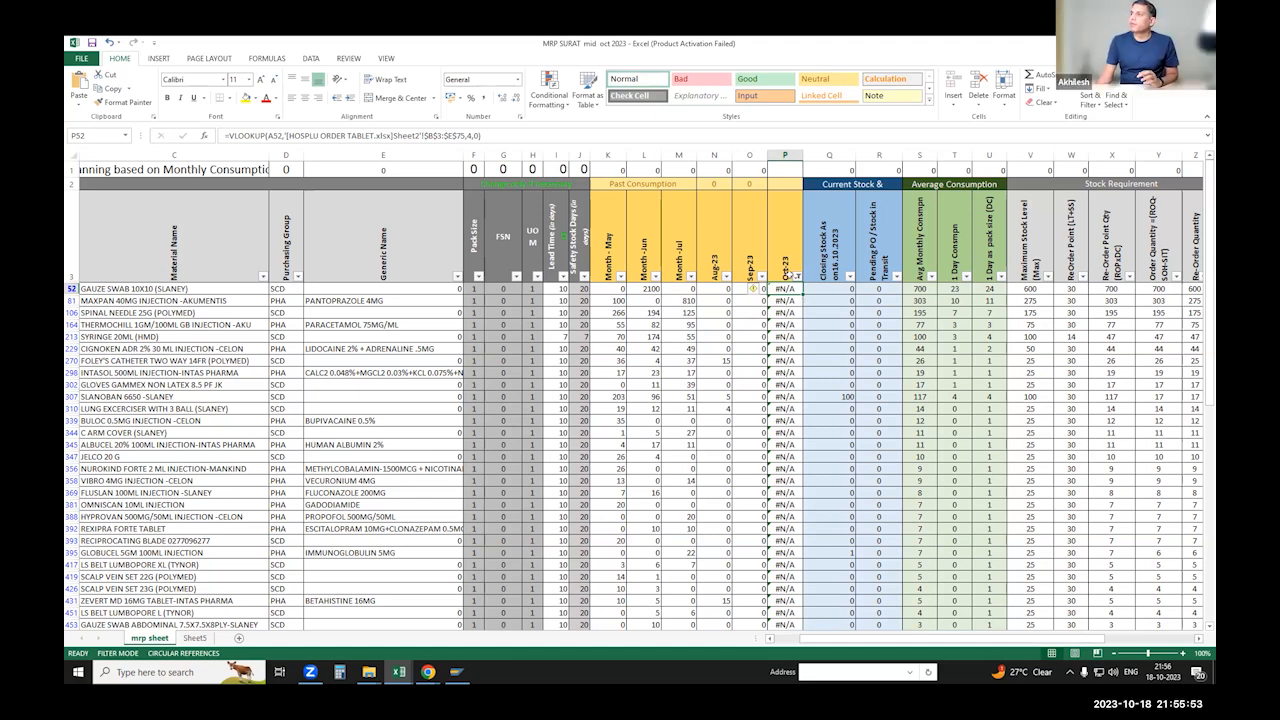
# - Remove the filter from header row 3 of the mrp sheet so all material rows are listed
pyautogui.click(71, 240)
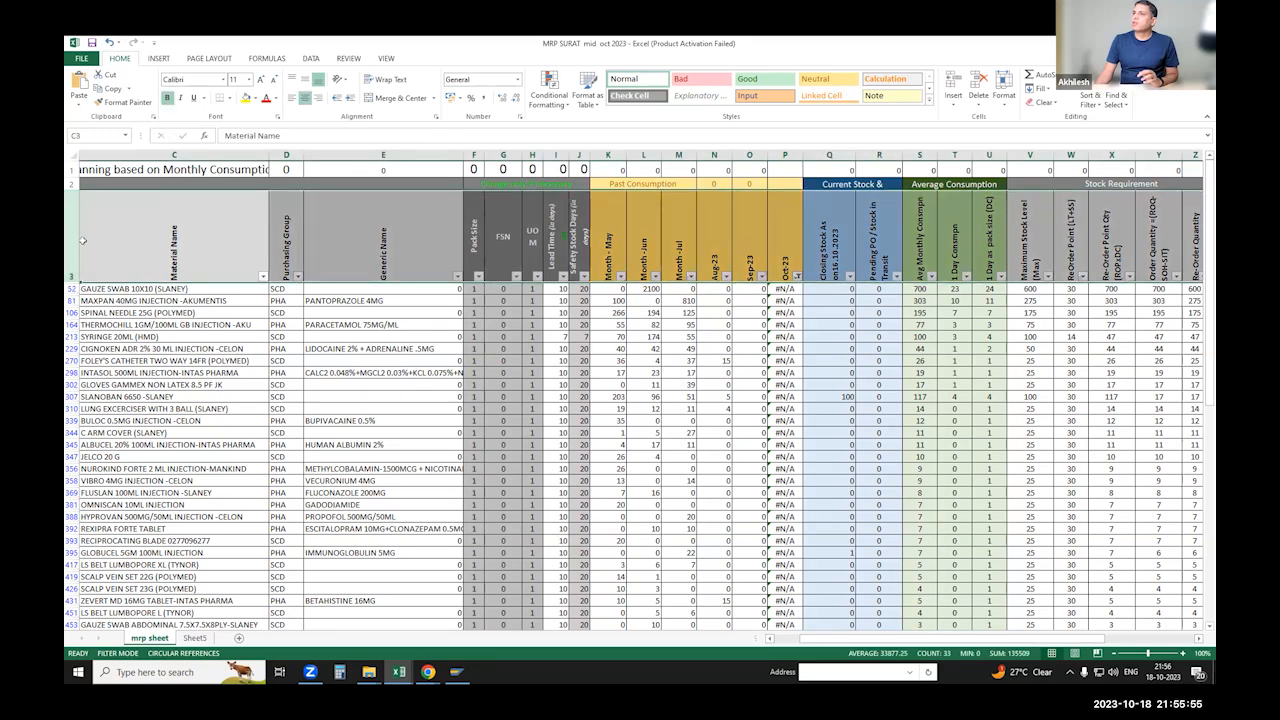
pyautogui.hotkey('alt', 'd')
pyautogui.press('f')
pyautogui.press('f')
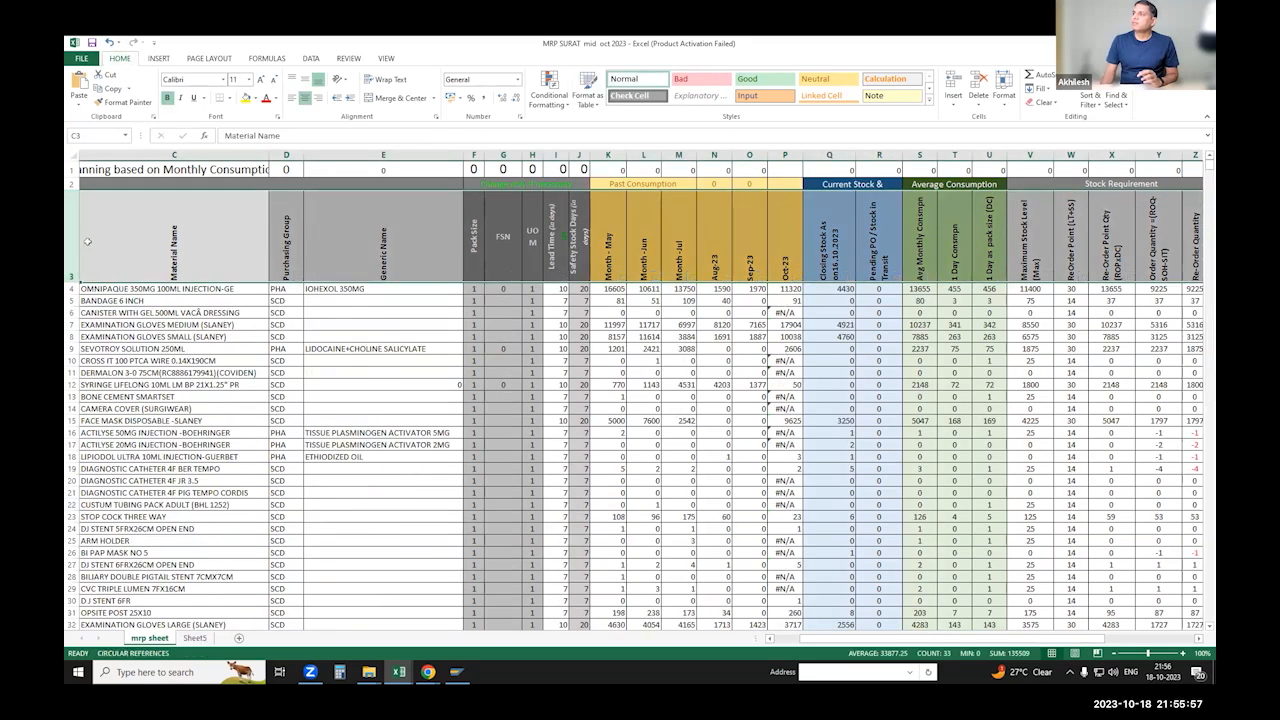
pyautogui.click(785, 289)
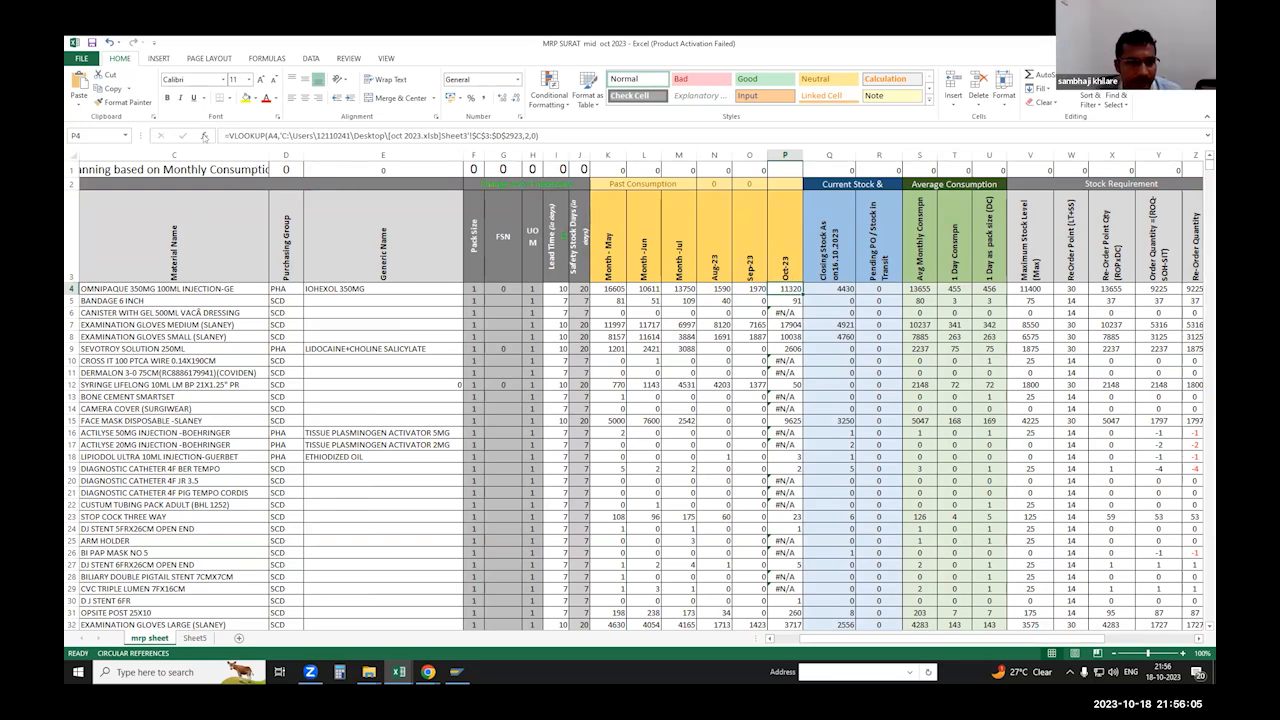
pyautogui.click(205, 136)
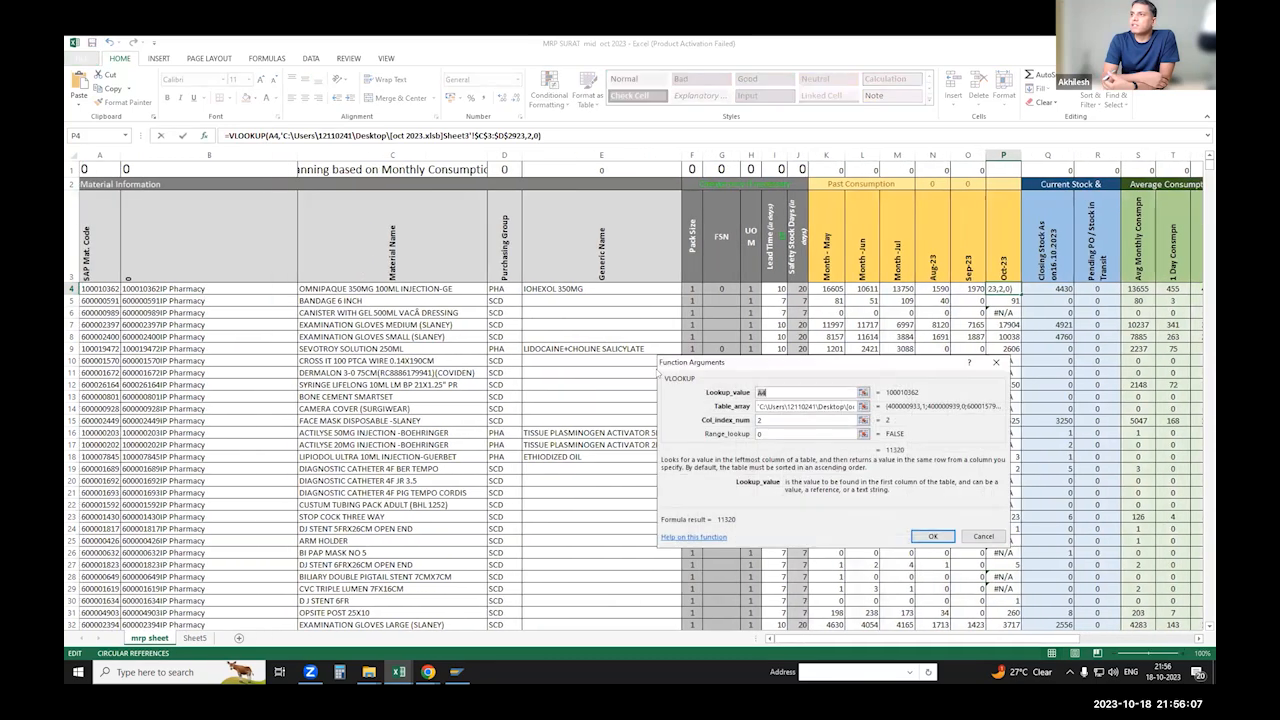
pyautogui.moveTo(543, 135); pyautogui.dragTo(129, 135)
pyautogui.press('BackSpace')
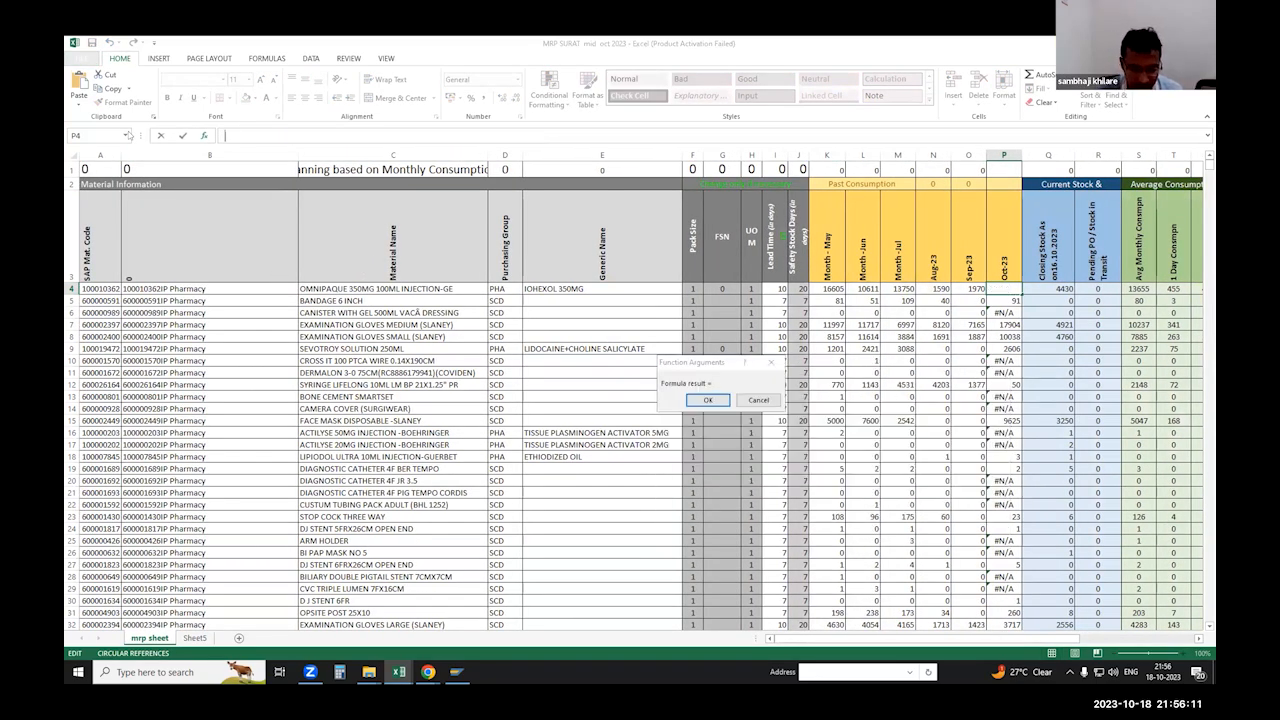
pyautogui.write('=')
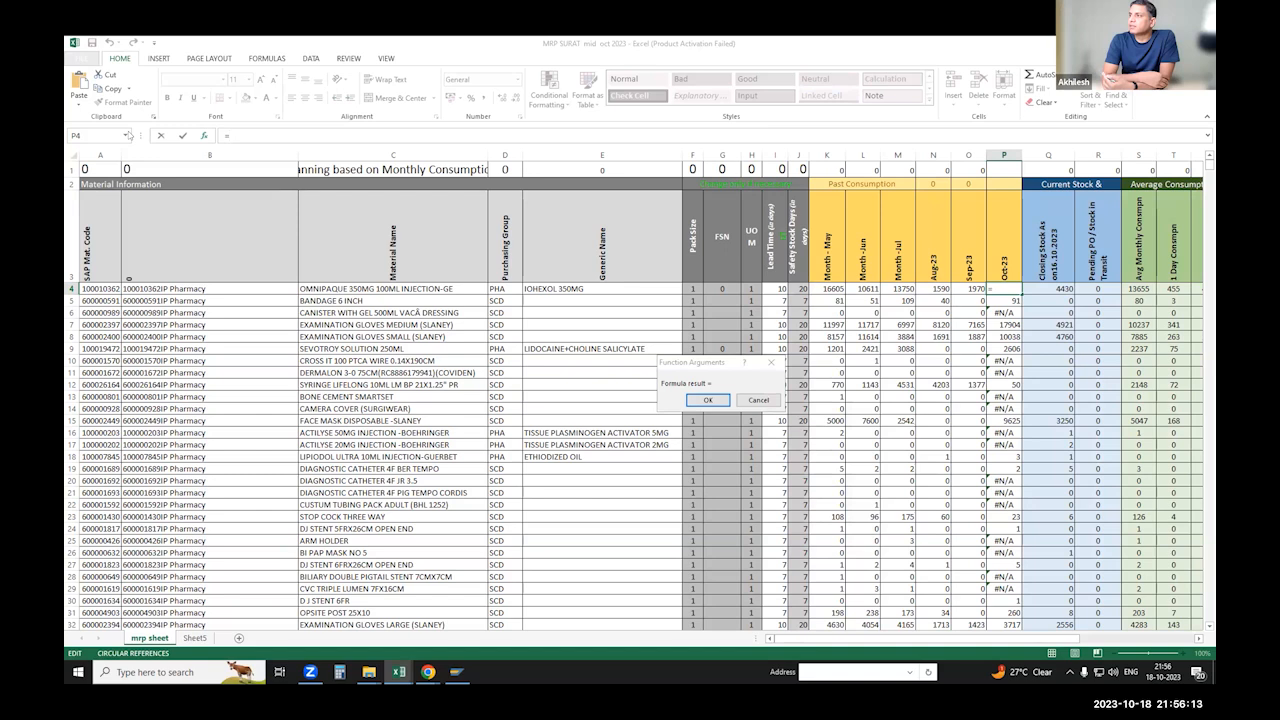
pyautogui.click(758, 399)
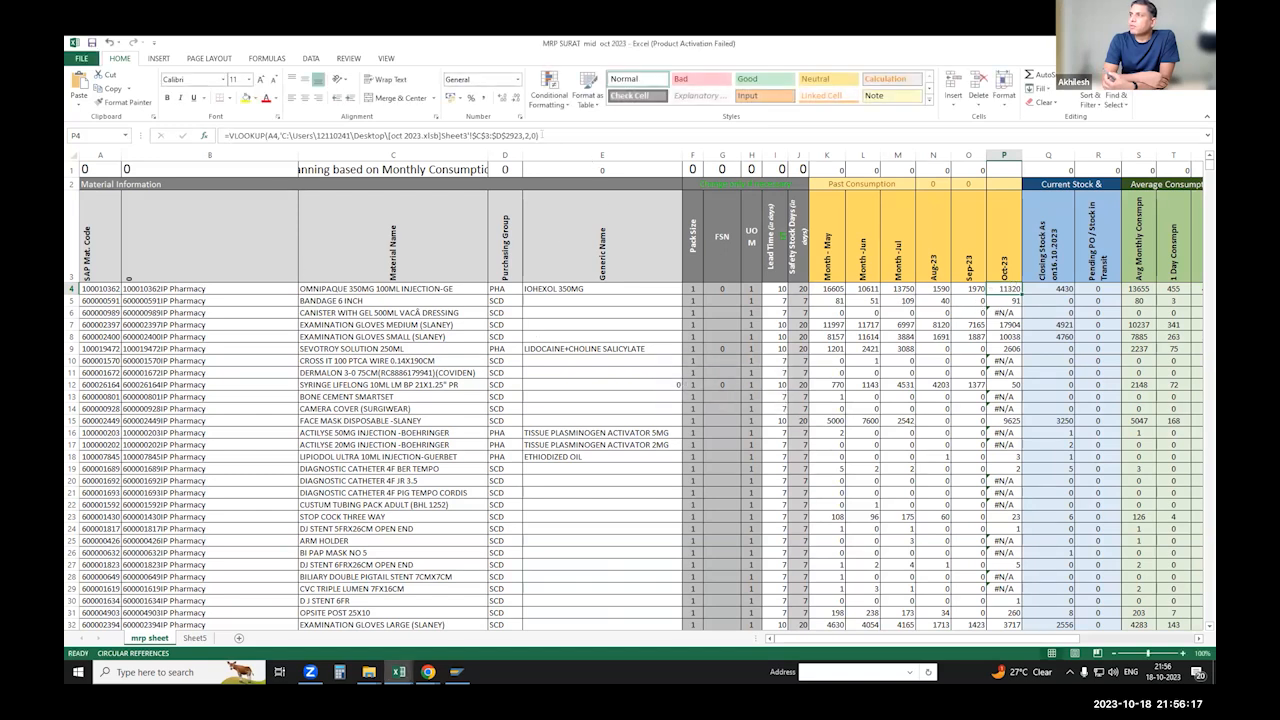
# - Copy the VLOOKUP formula from cell P4 and clear the cell
pyautogui.moveTo(540, 135); pyautogui.dragTo(185, 140)
pyautogui.hotkey('ctrl', 'c')
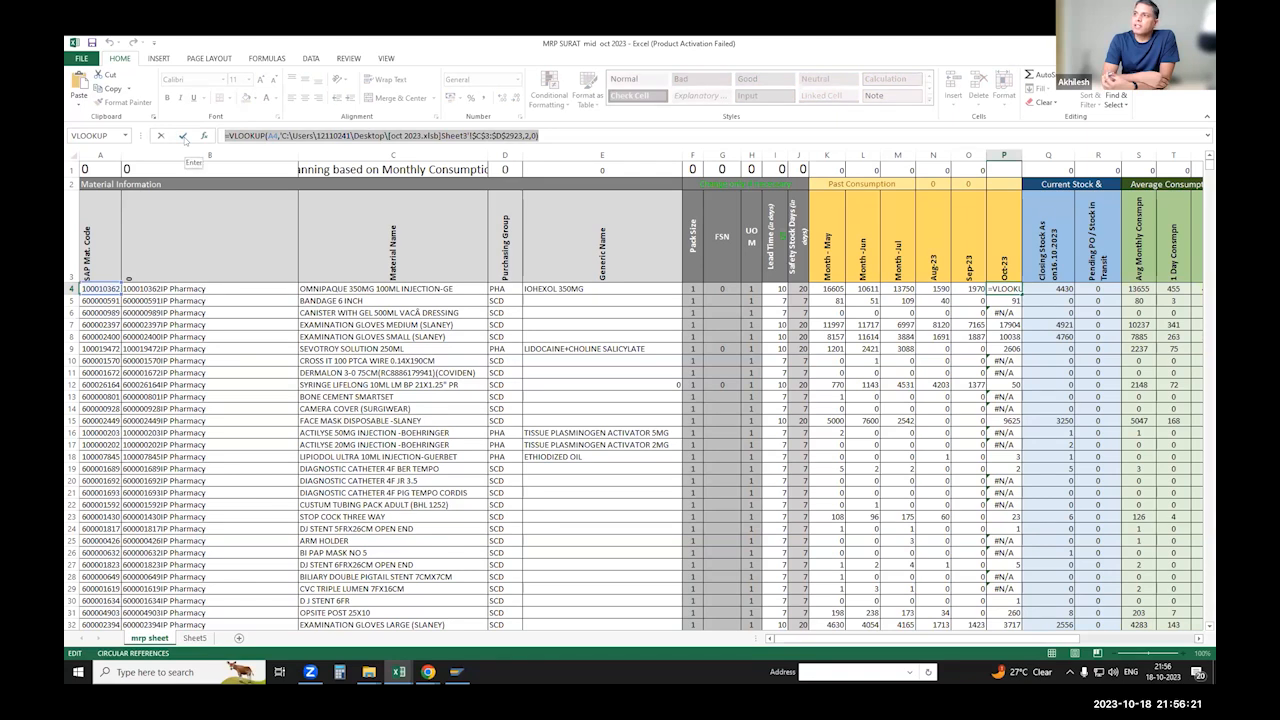
pyautogui.write('=')
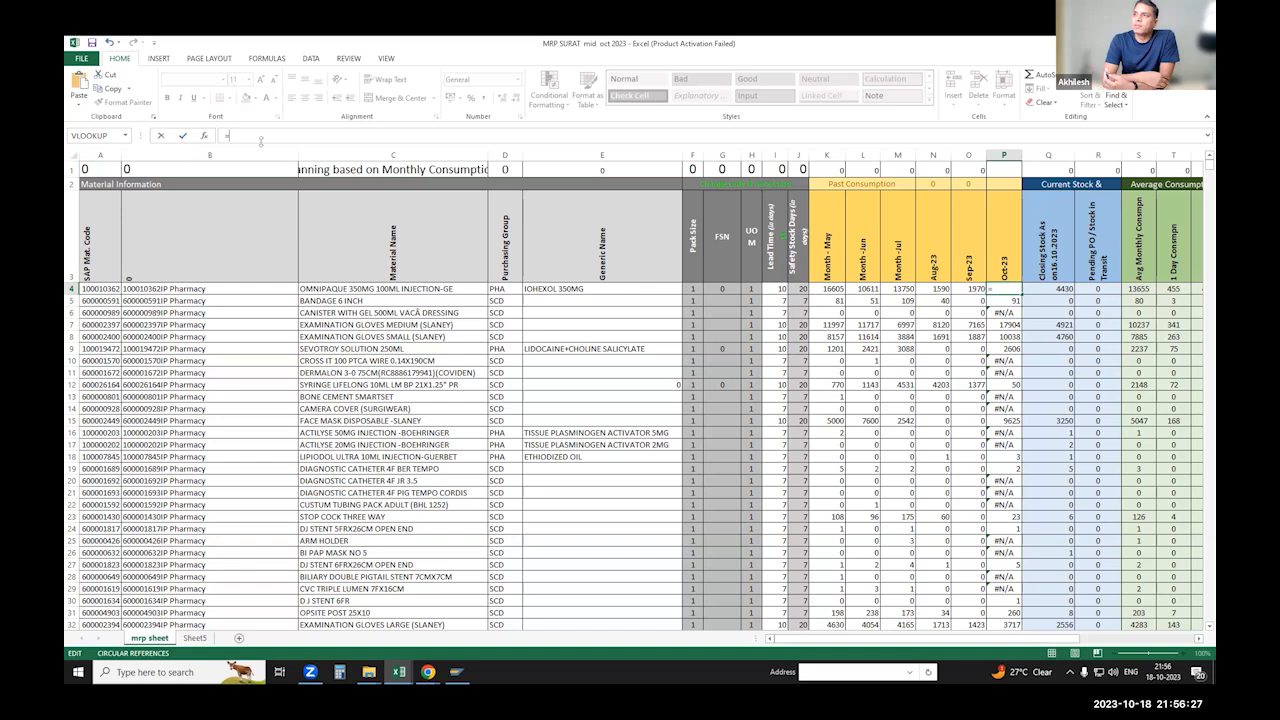
pyautogui.press('BackSpace')
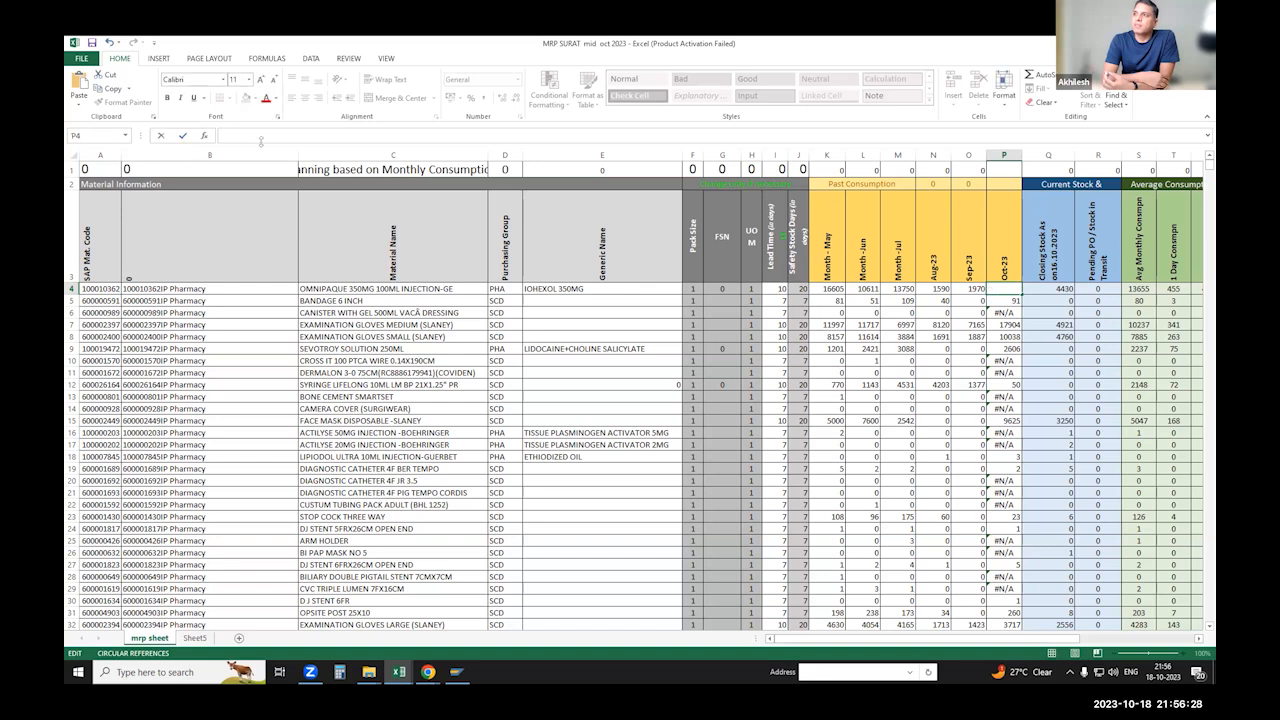
pyautogui.click(1005, 311)
pyautogui.click(1000, 286)
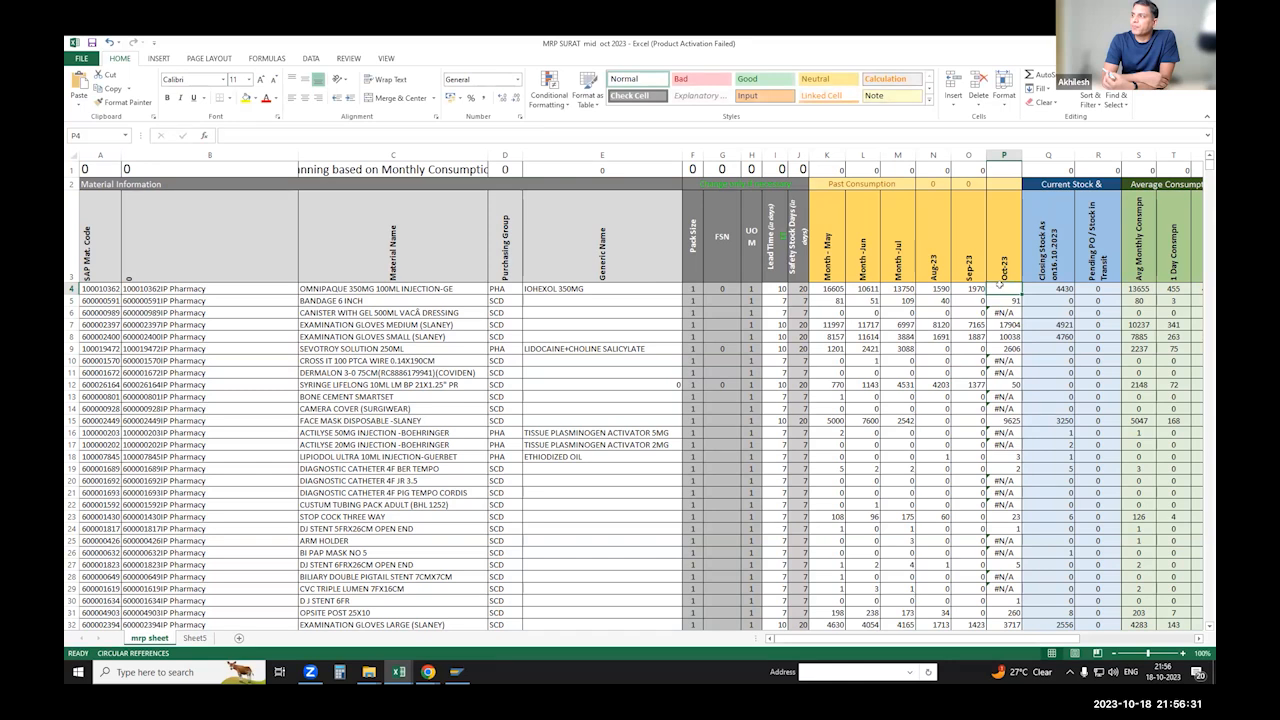
pyautogui.write('=')
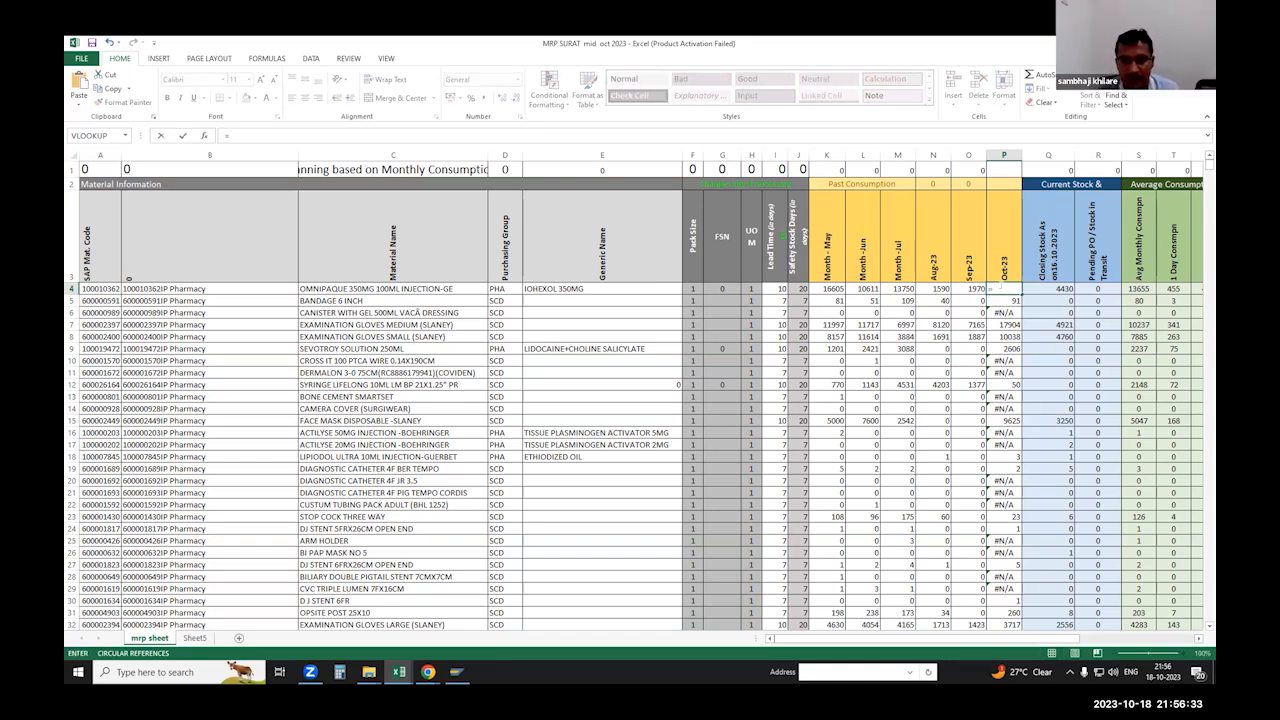
pyautogui.press('BackSpace')
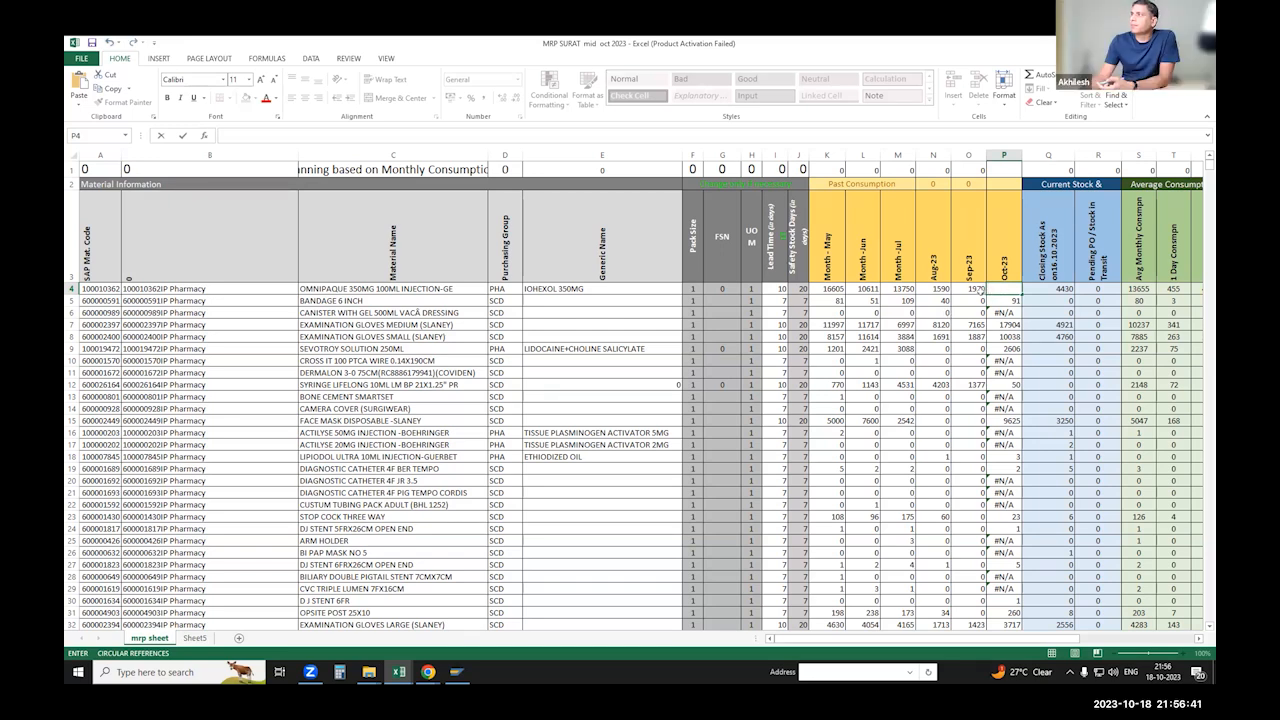
# - Paste the copied VLOOKUP formula back into the empty cell P4
pyautogui.click(293, 135)
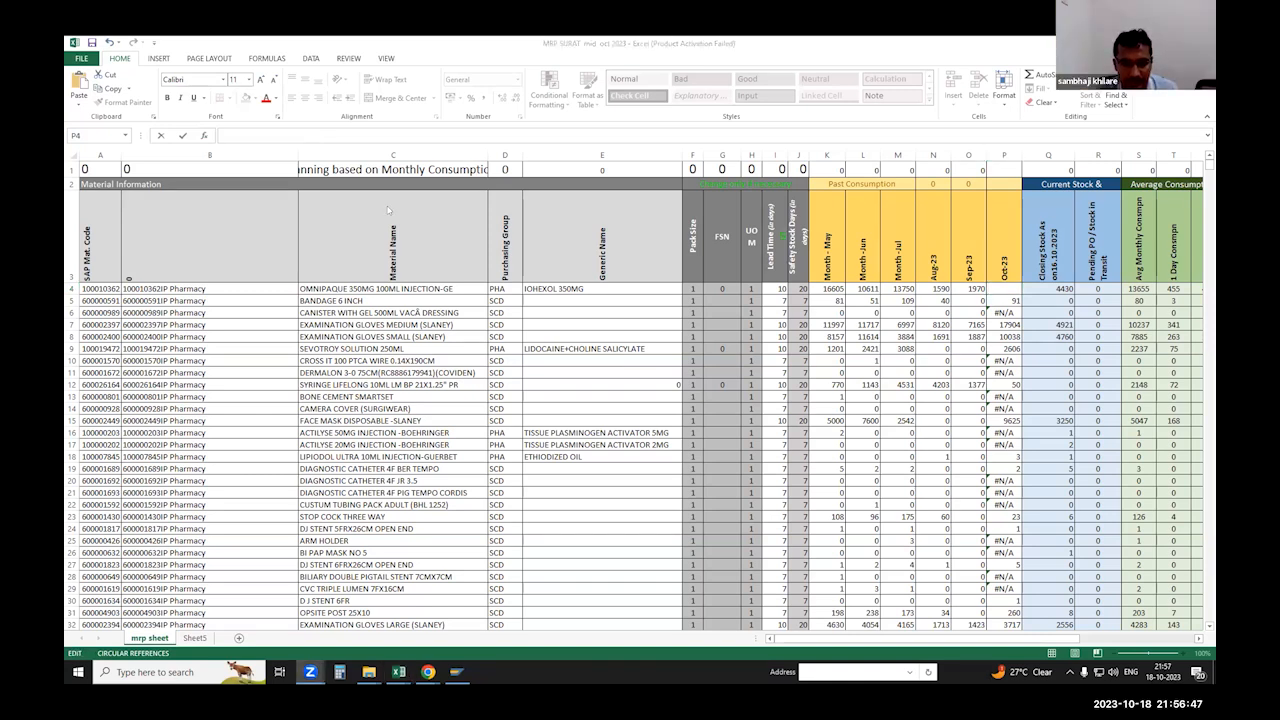
pyautogui.click(693, 395)
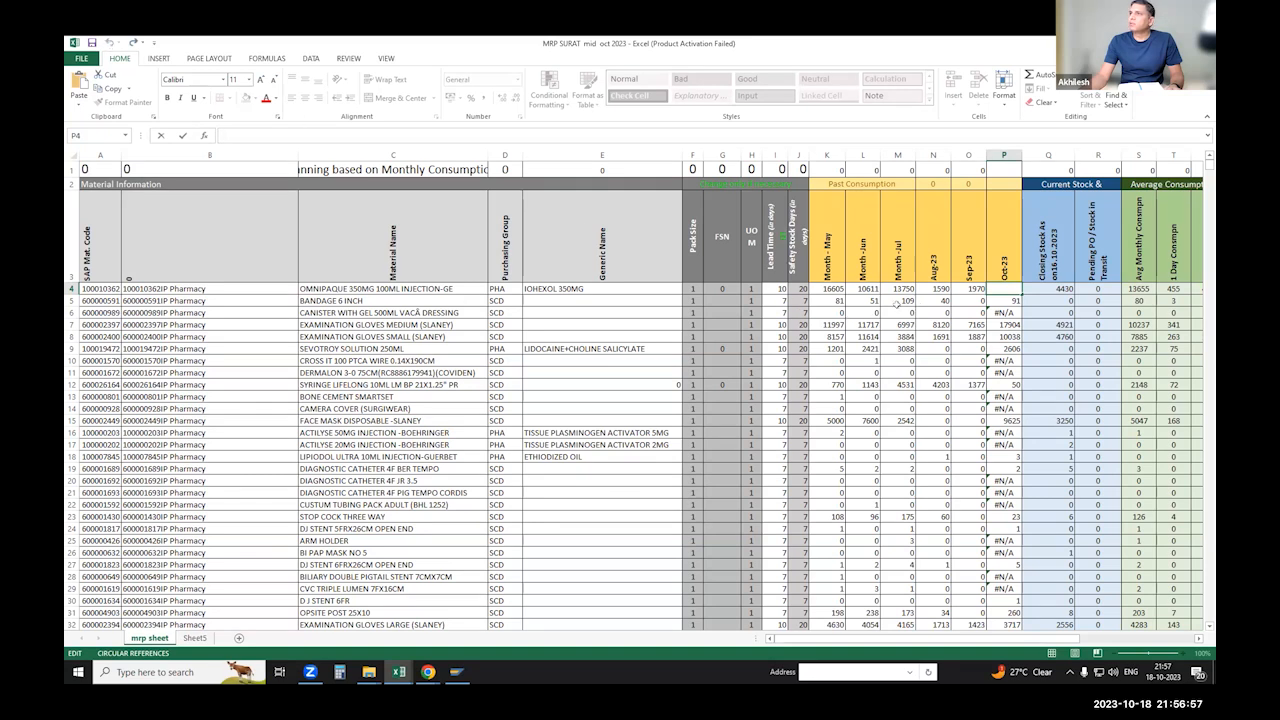
pyautogui.click(995, 300)
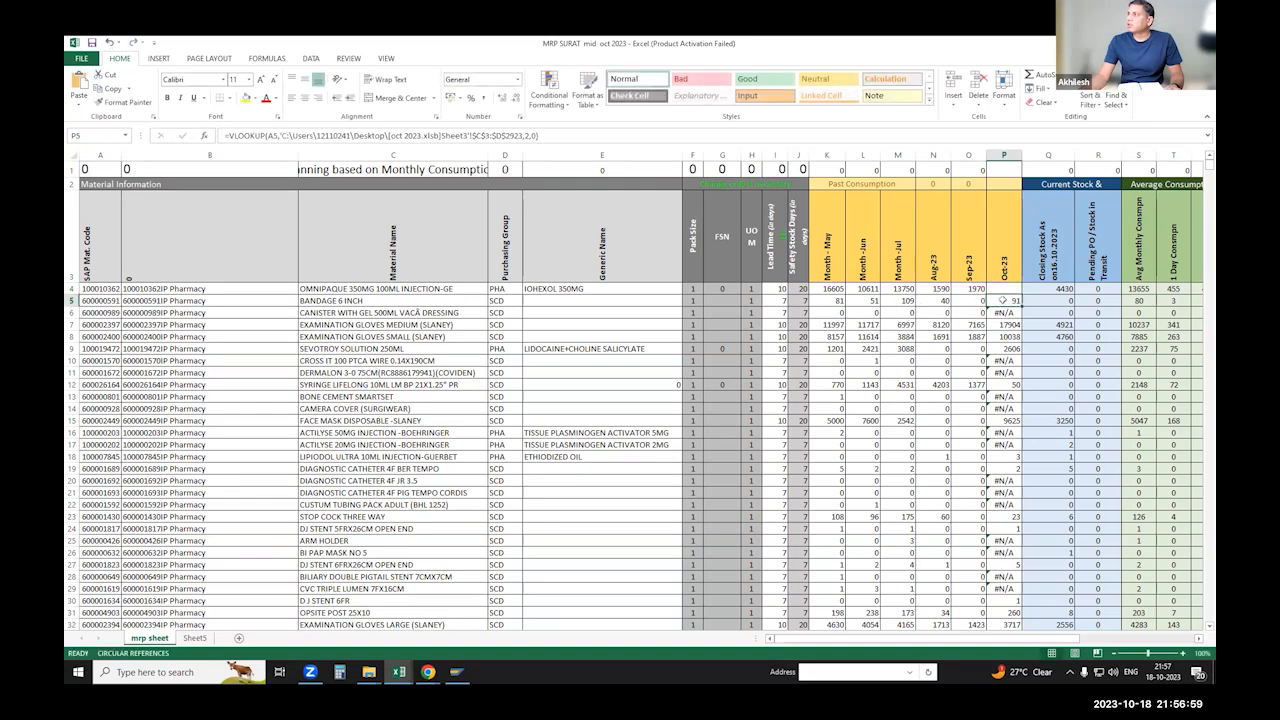
pyautogui.press('Up')
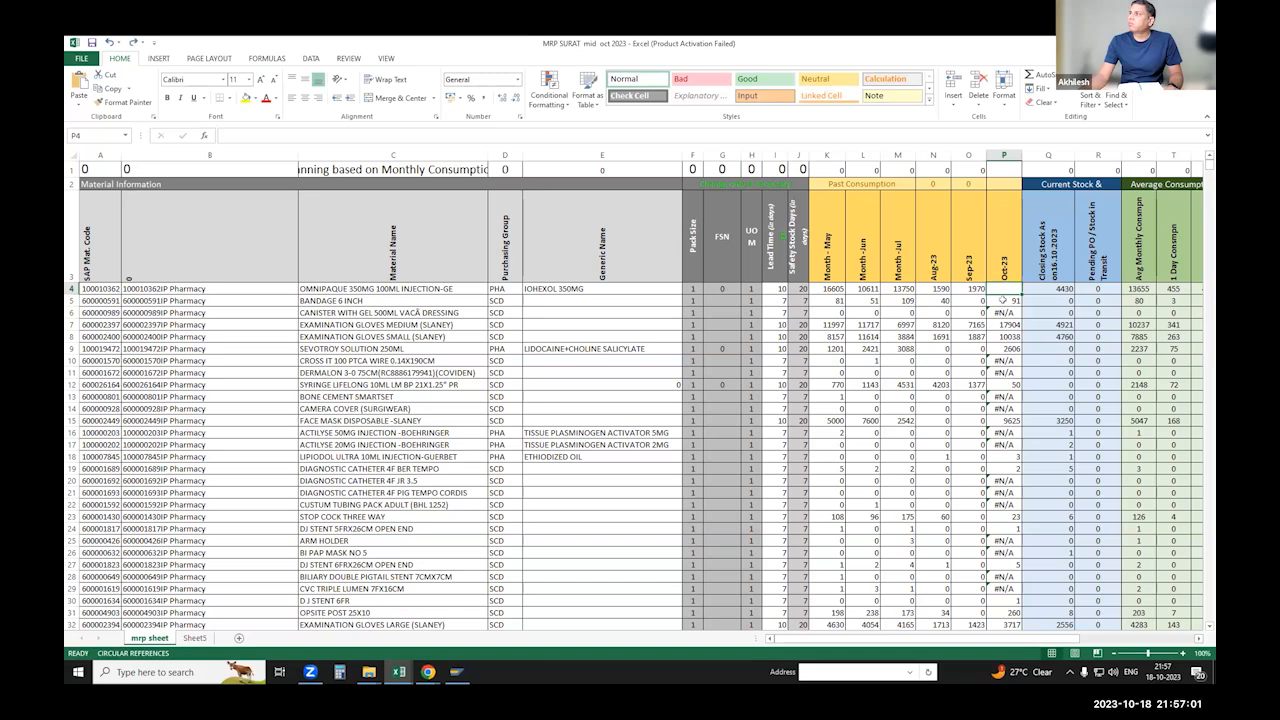
pyautogui.hotkey('ctrl', 'v')
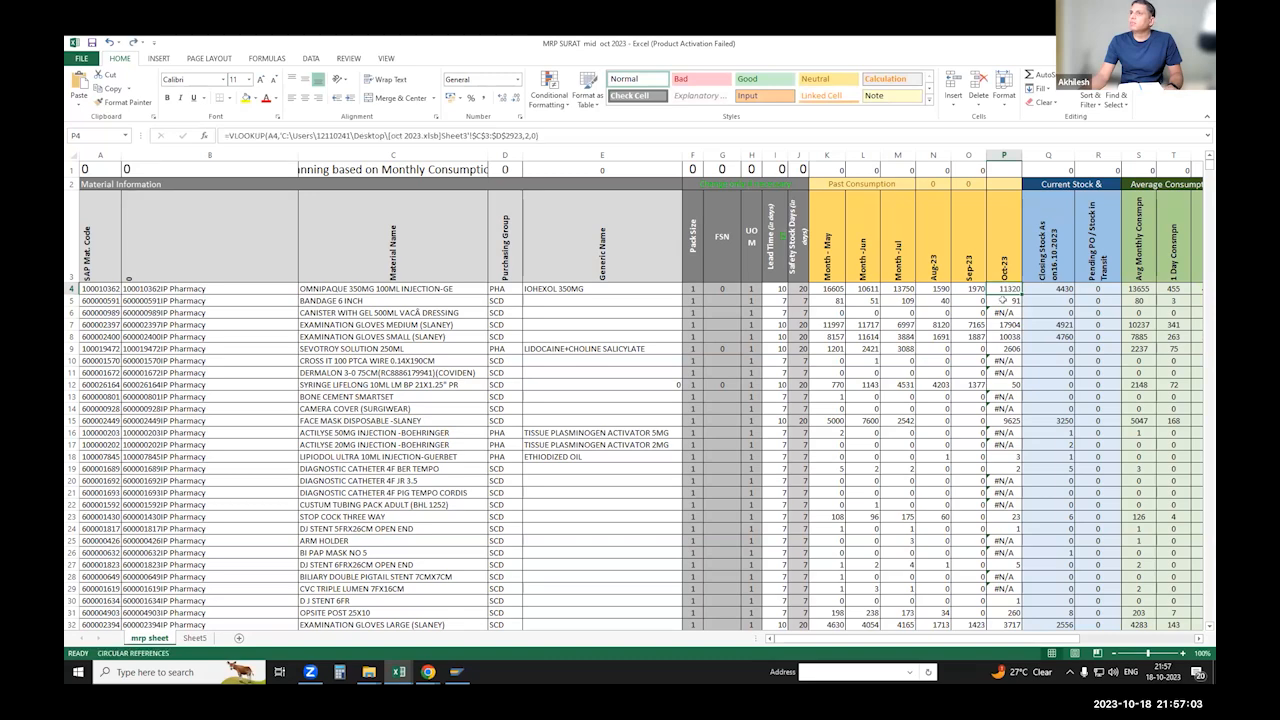
# - Step back through the recent changes and restore the unfiltered sheet with the VLOOKUP formula in P4
pyautogui.hotkey('ctrl', 'z')
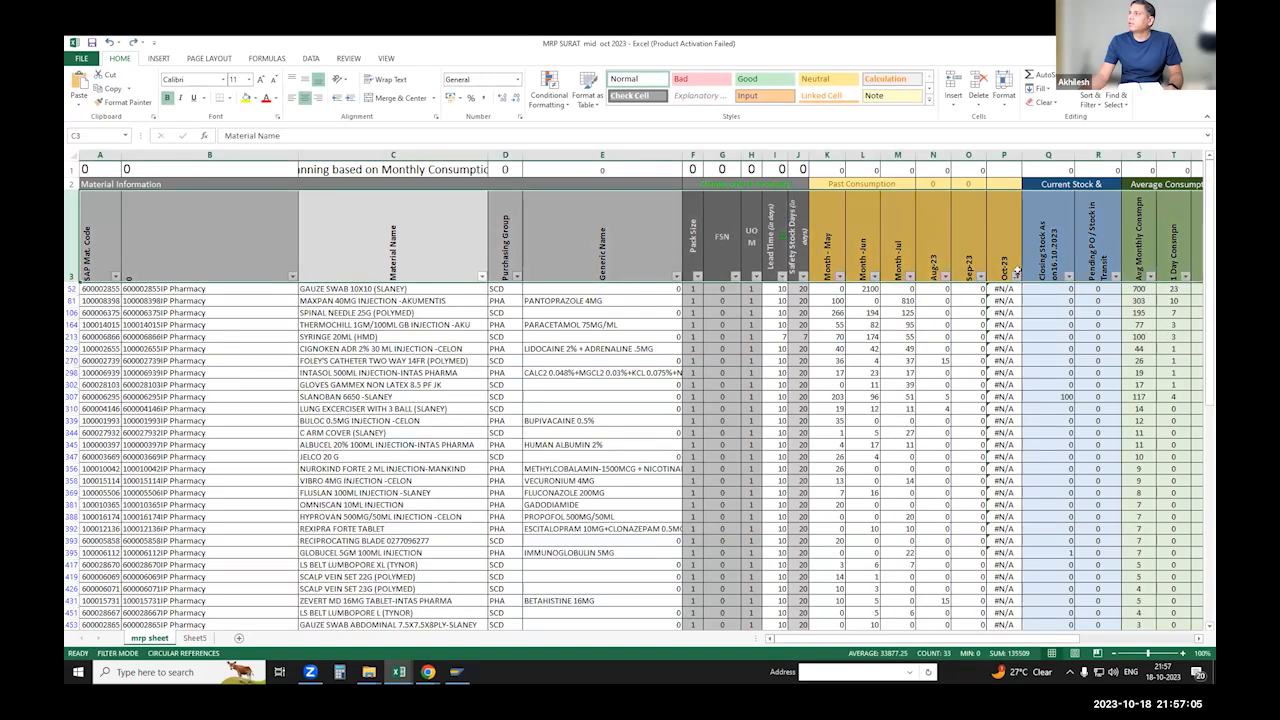
pyautogui.hotkey('ctrl', 'z')
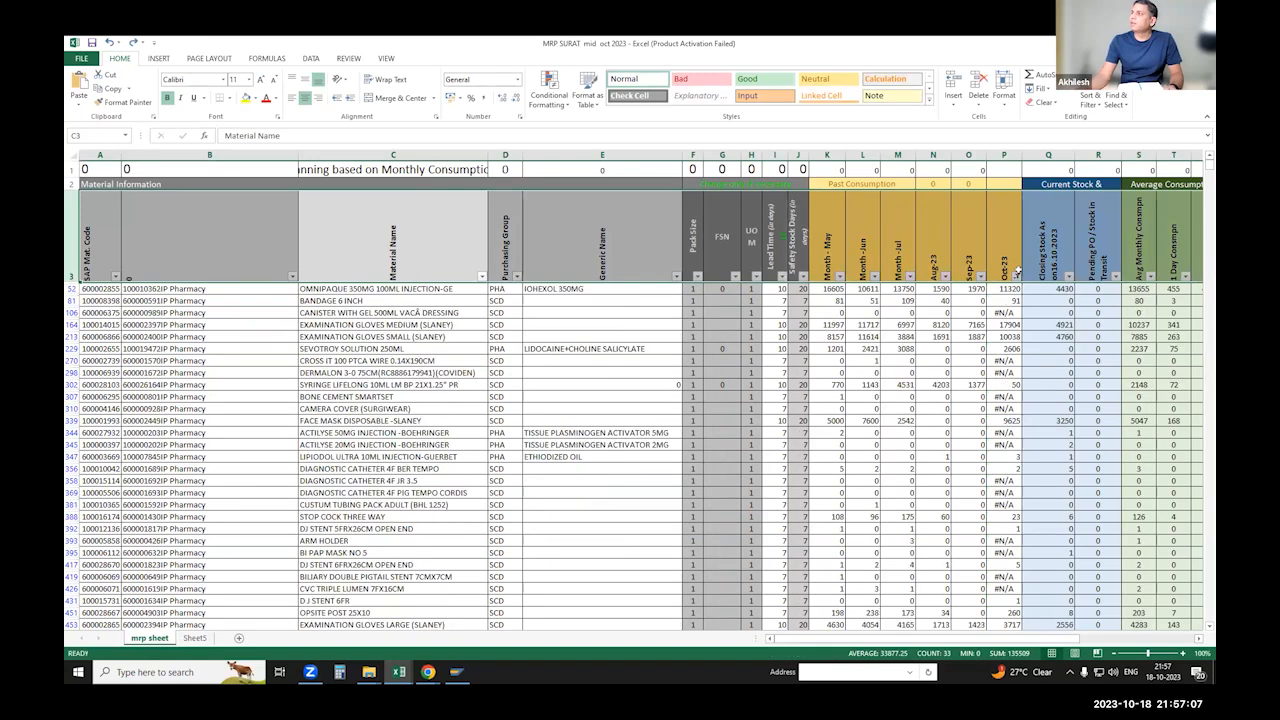
pyautogui.hotkey('ctrl', 'z')
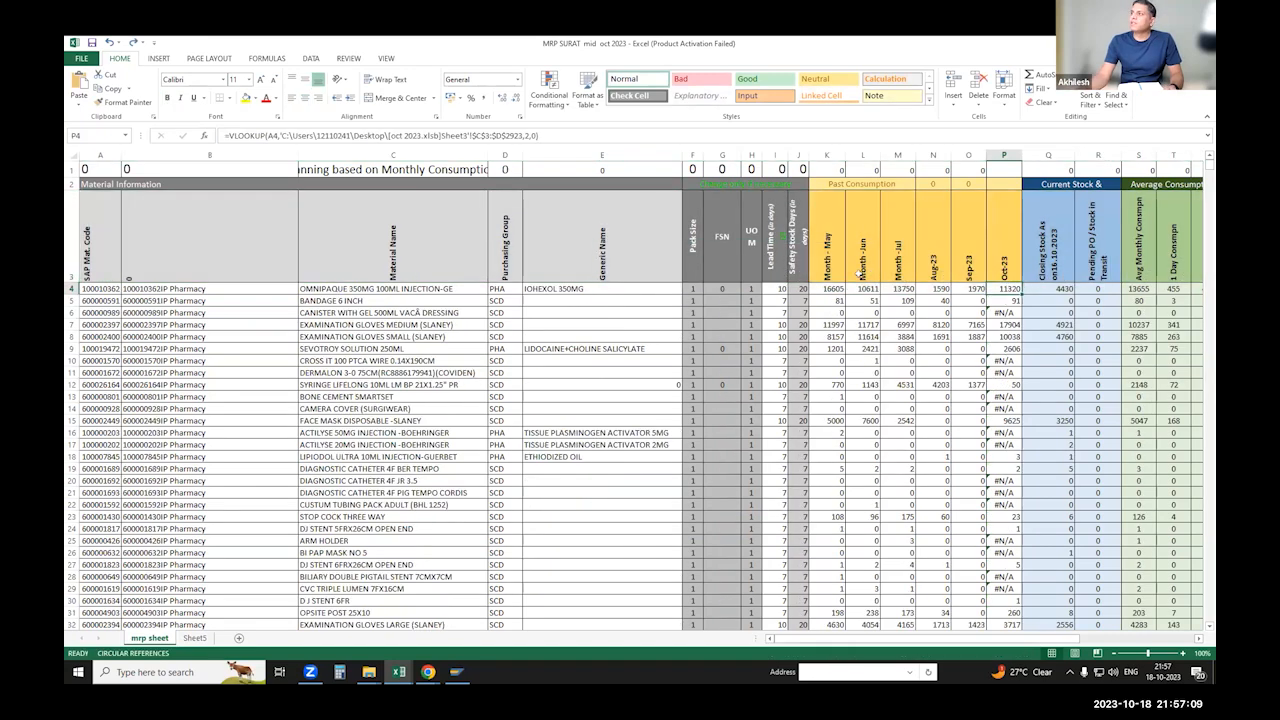
# - Insert the IFERROR function in front of VLOOKUP in the formula of cell P4
pyautogui.click(563, 134)
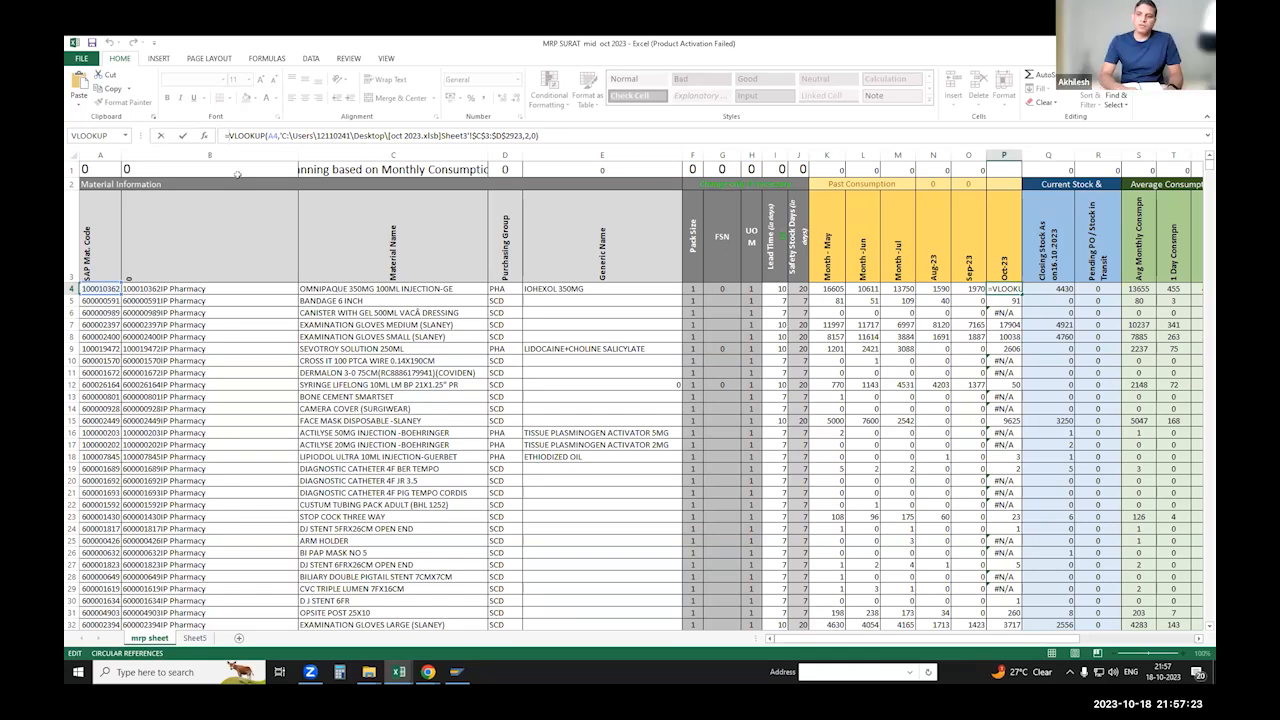
pyautogui.write('IF')
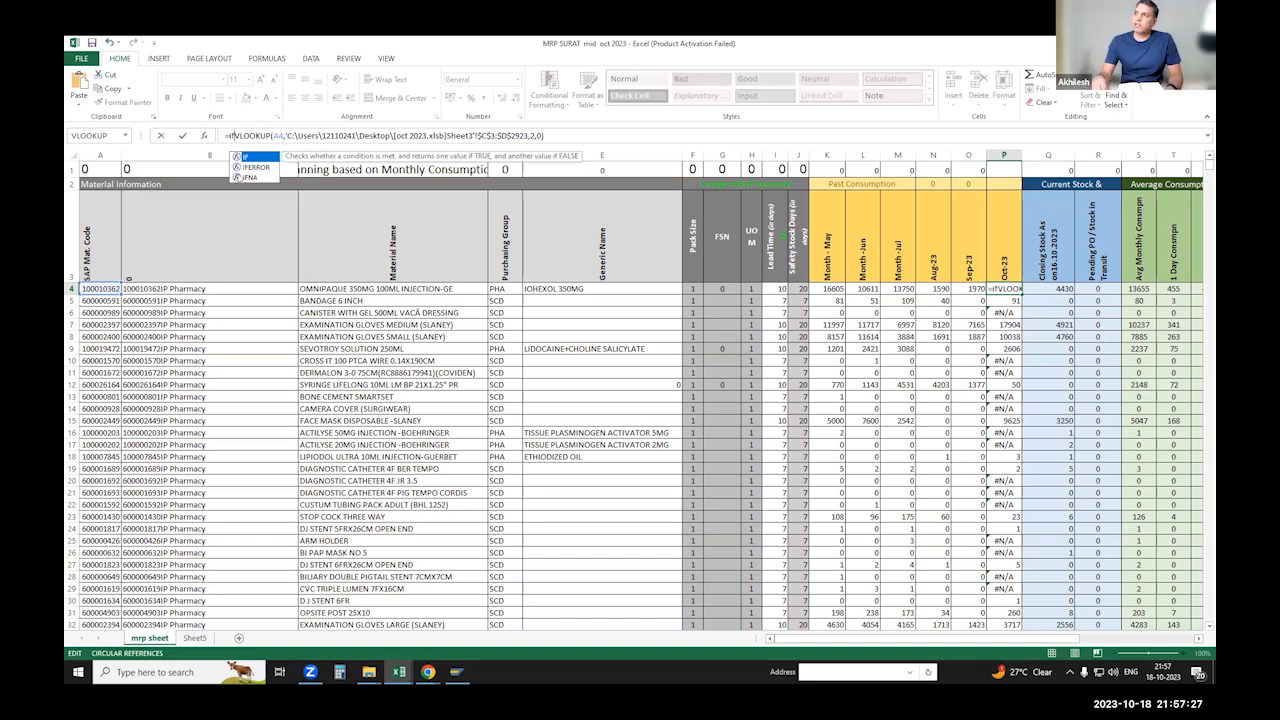
pyautogui.press('Down')
pyautogui.press('Tab')
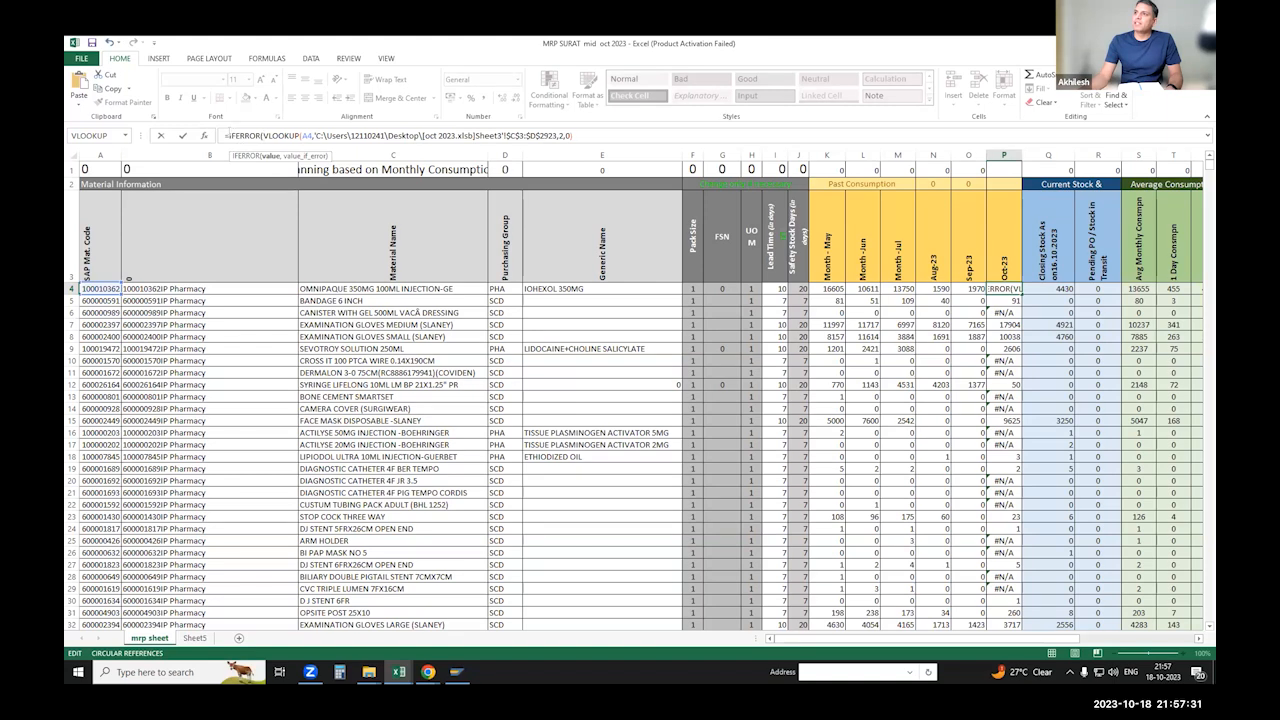
# - Keep the whole VLOOKUP as IFERROR's value argument, add 0 as the value if error, and enter the formula in P4
pyautogui.hotkey('shift', 'Right')
pyautogui.hotkey('shift', 'Right')
pyautogui.hotkey('shift', 'Right')
pyautogui.hotkey('shift', 'Right')
pyautogui.hotkey('shift', 'Right')
pyautogui.hotkey('shift', 'Right')
pyautogui.hotkey('shift', 'Right')
pyautogui.hotkey('shift', 'Right')
pyautogui.hotkey('shift', 'Right')
pyautogui.hotkey('shift', 'Right')
pyautogui.hotkey('shift', 'Right')
pyautogui.hotkey('shift', 'Right')
pyautogui.hotkey('shift', 'Right')
pyautogui.hotkey('shift', 'Right')
pyautogui.hotkey('shift', 'Right')
pyautogui.hotkey('shift', 'Right')
pyautogui.hotkey('shift', 'Right')
pyautogui.hotkey('shift', 'Right')
pyautogui.hotkey('shift', 'Right')
pyautogui.hotkey('shift', 'Right')
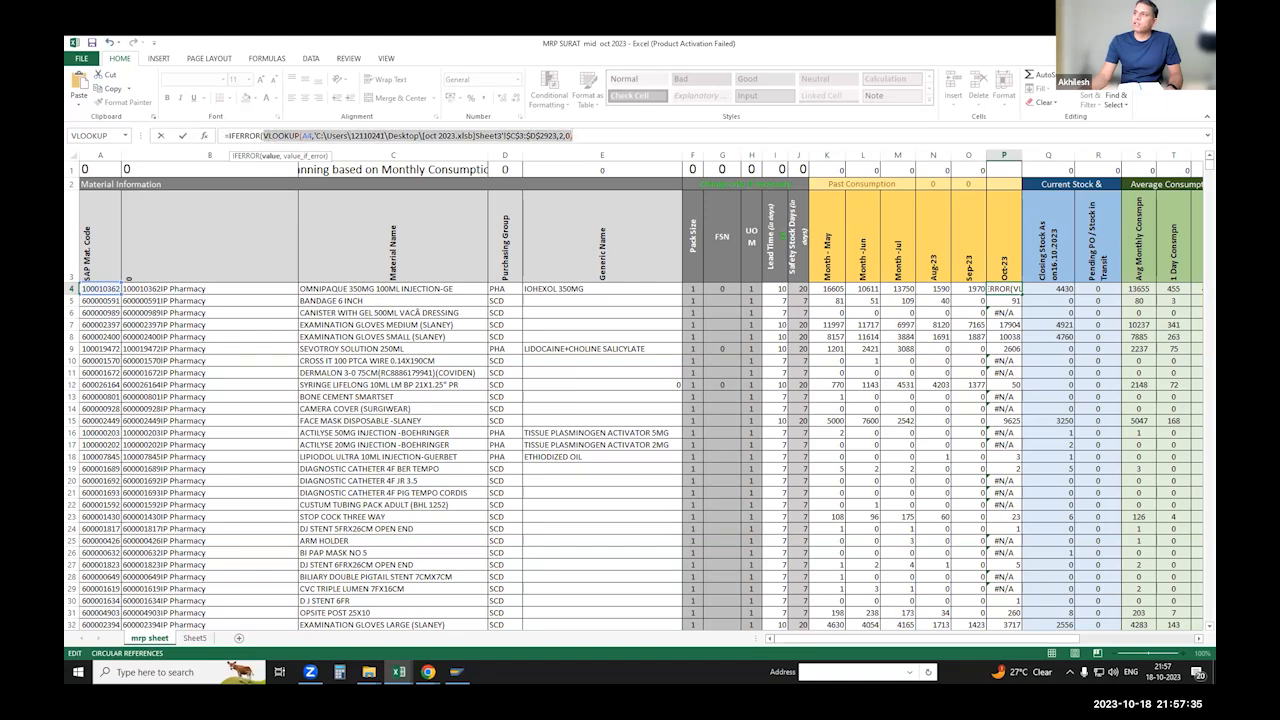
pyautogui.press('Right')
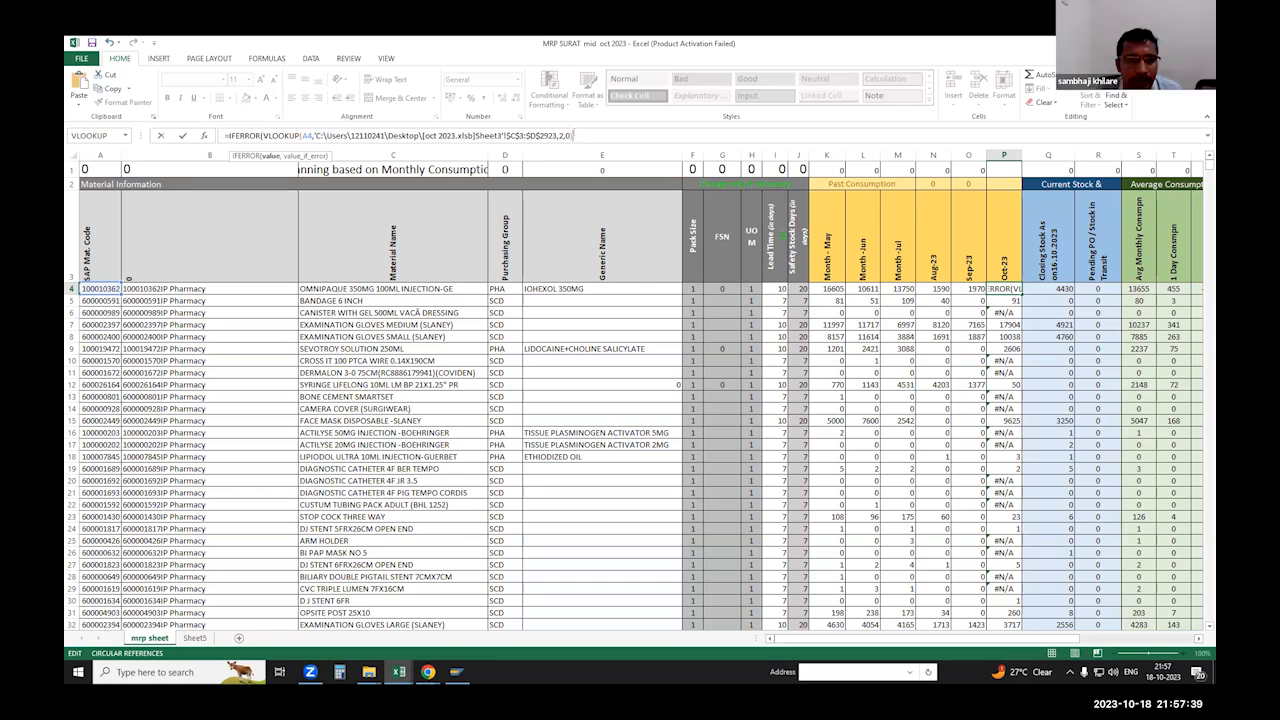
pyautogui.write(',')
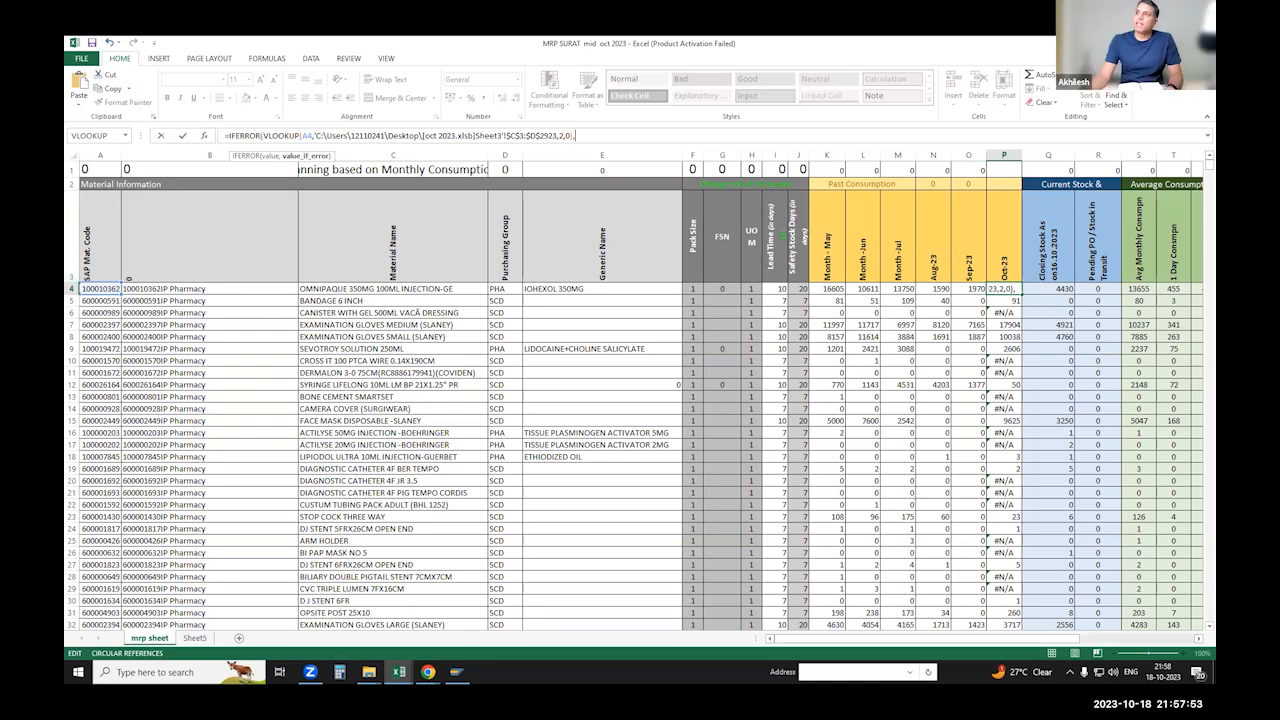
pyautogui.moveTo(263, 135); pyautogui.dragTo(567, 135)
pyautogui.click(575, 135)
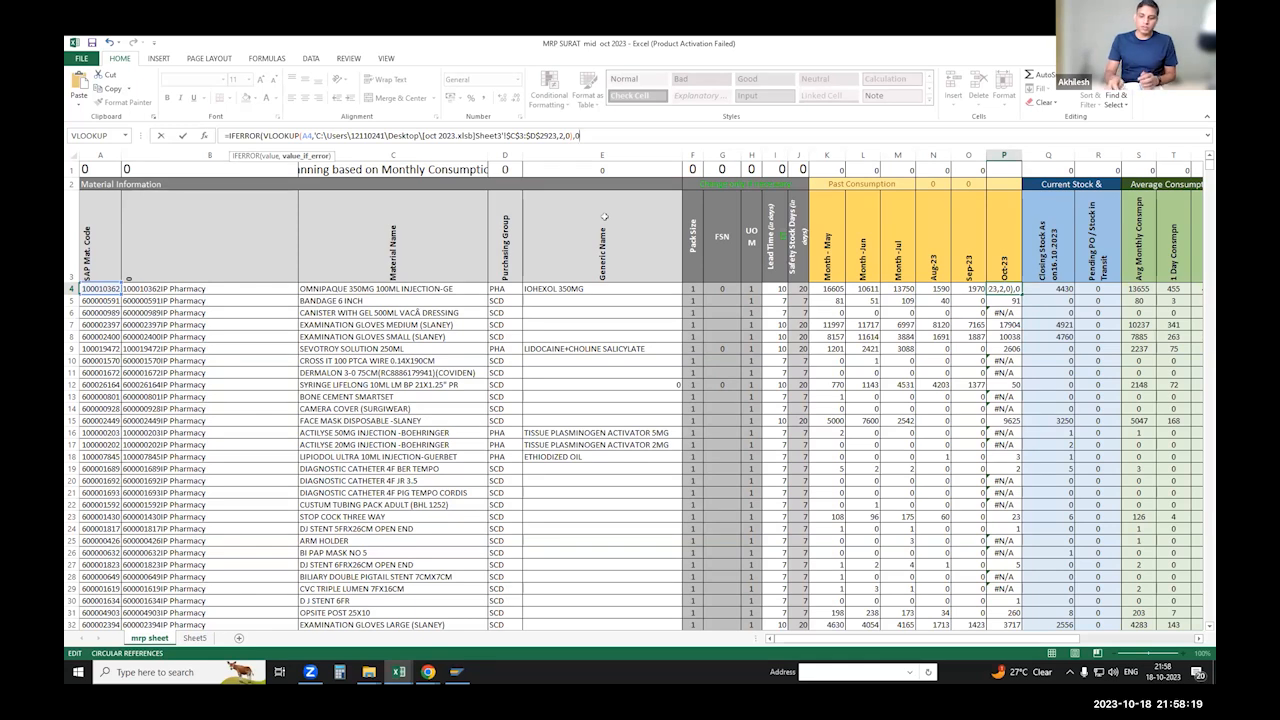
pyautogui.write(')')
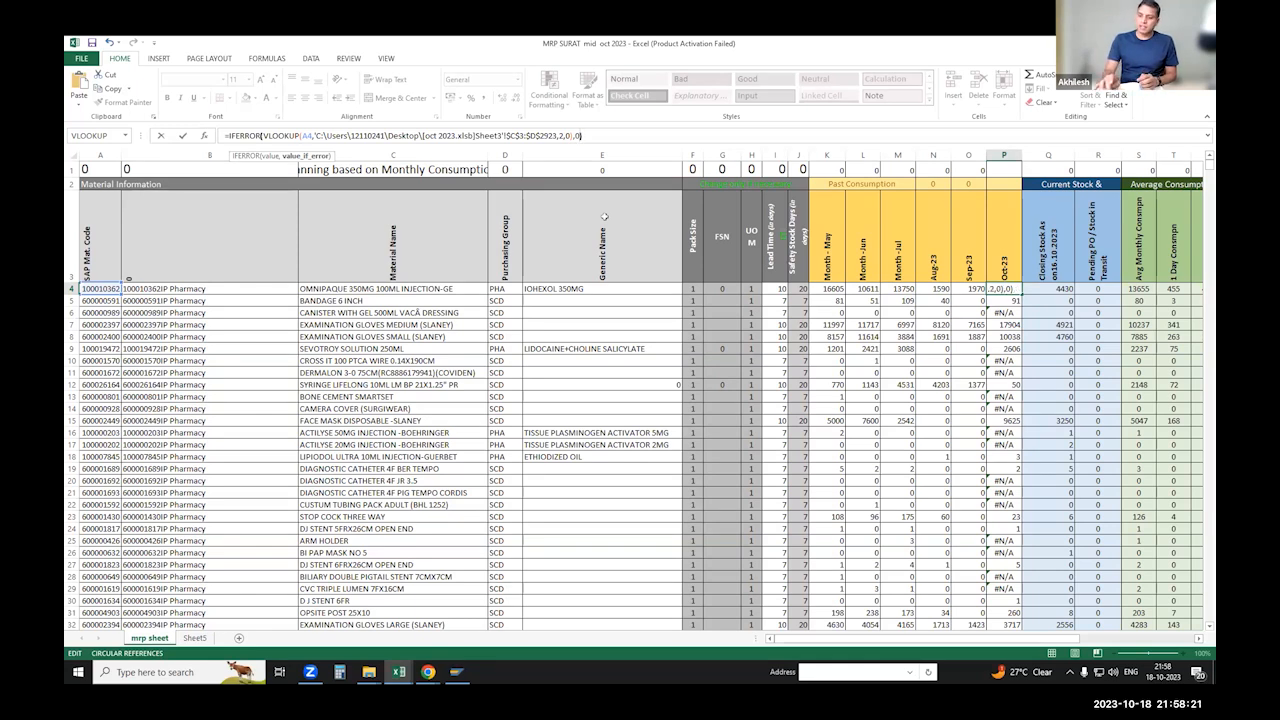
pyautogui.press('Return')
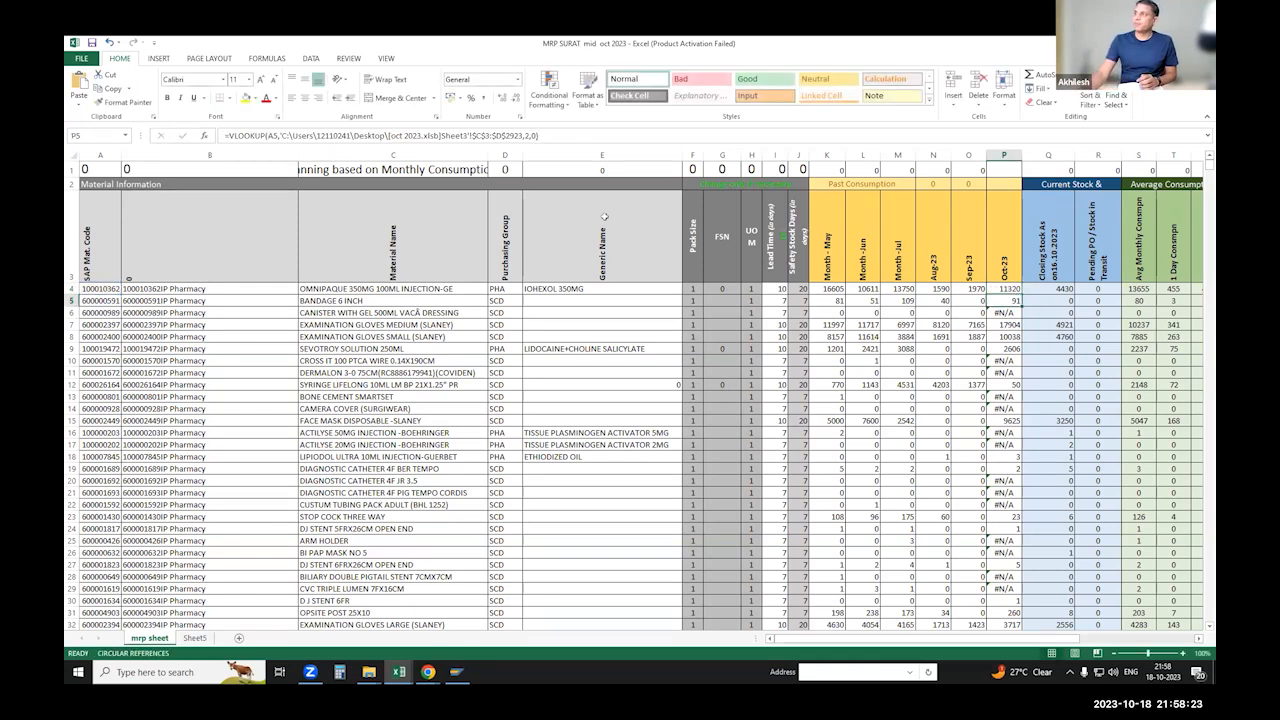
# - Fill P4's IFERROR formula down the Oct-23 column and check the copied formula in P21
pyautogui.click(1008, 288)
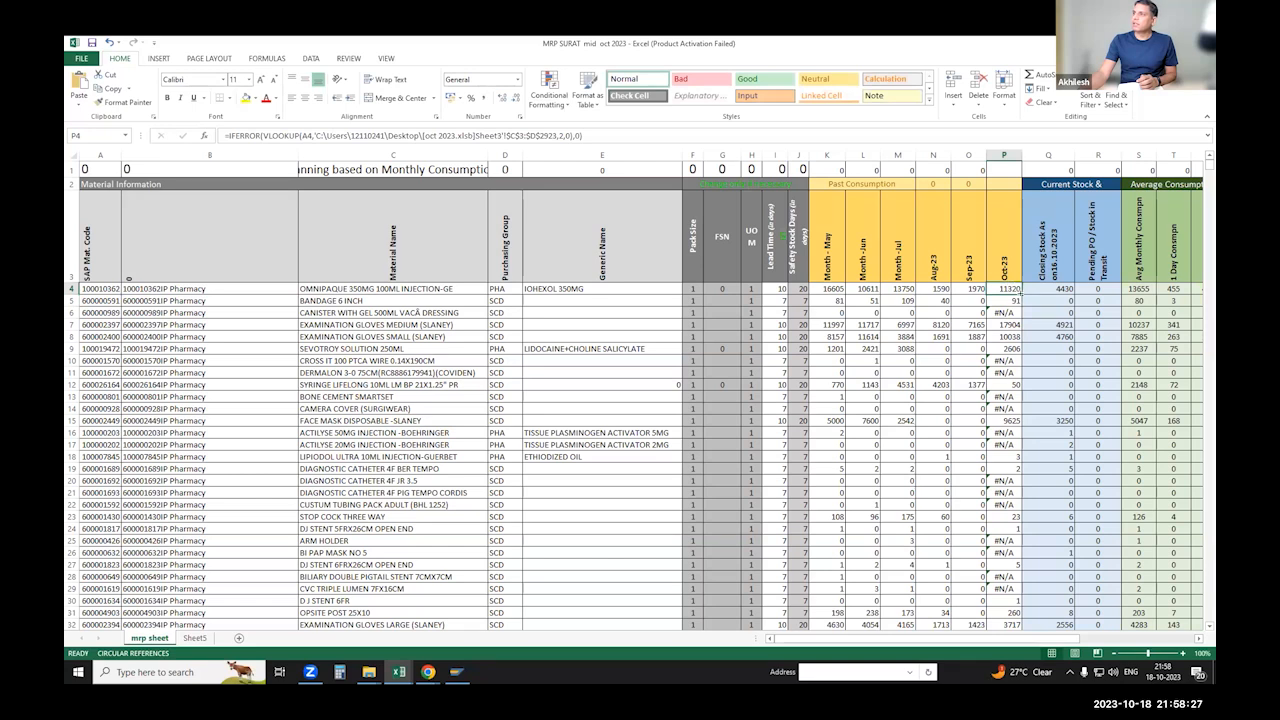
pyautogui.doubleClick(1020, 291)
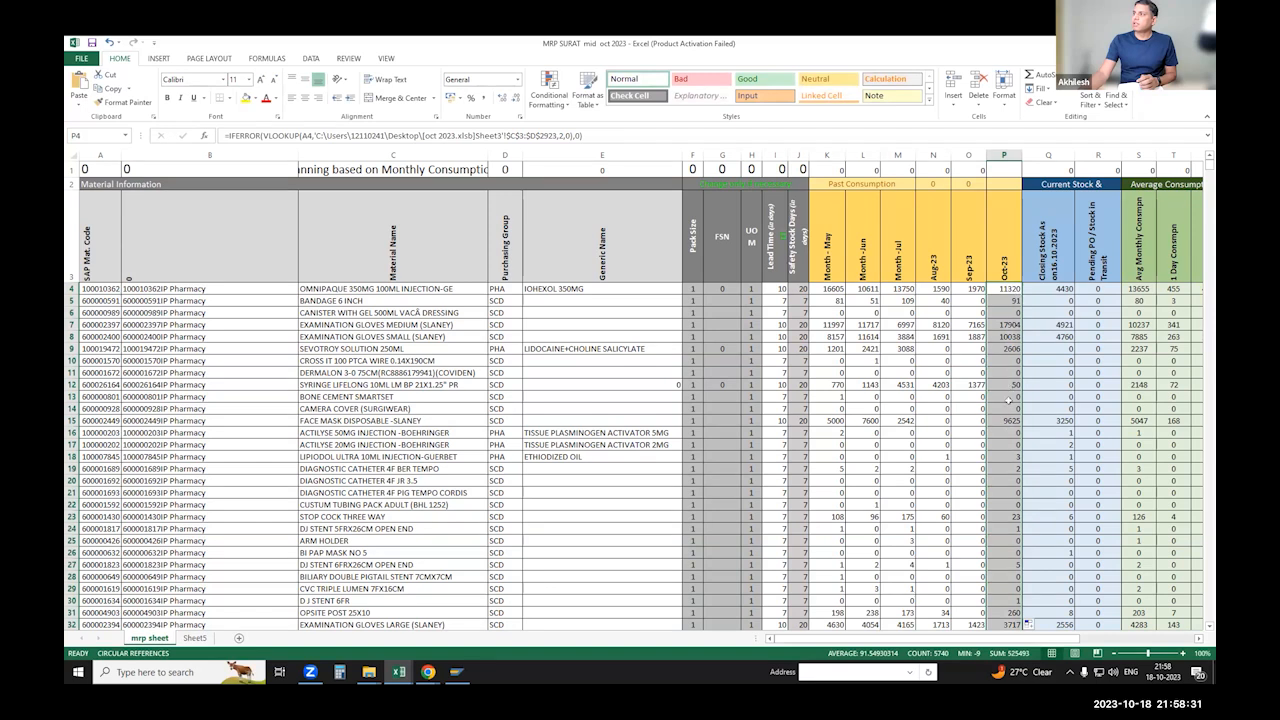
pyautogui.click(1010, 513)
pyautogui.click(1010, 493)
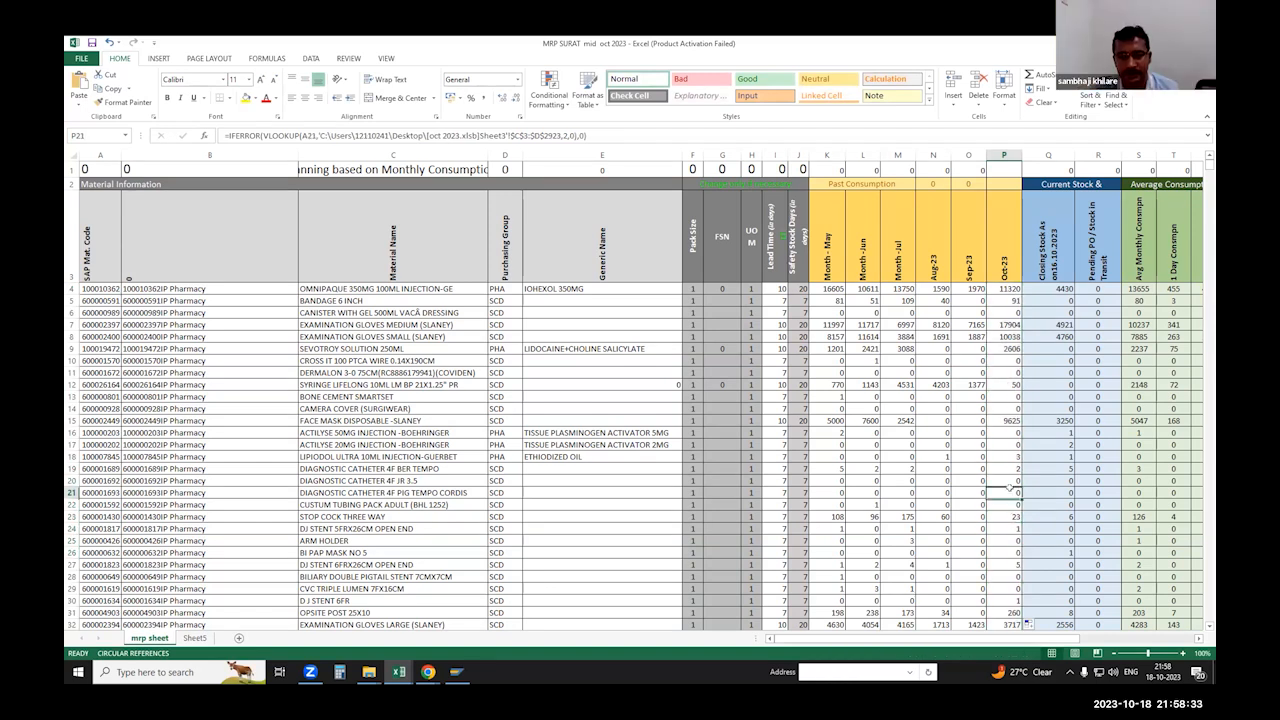